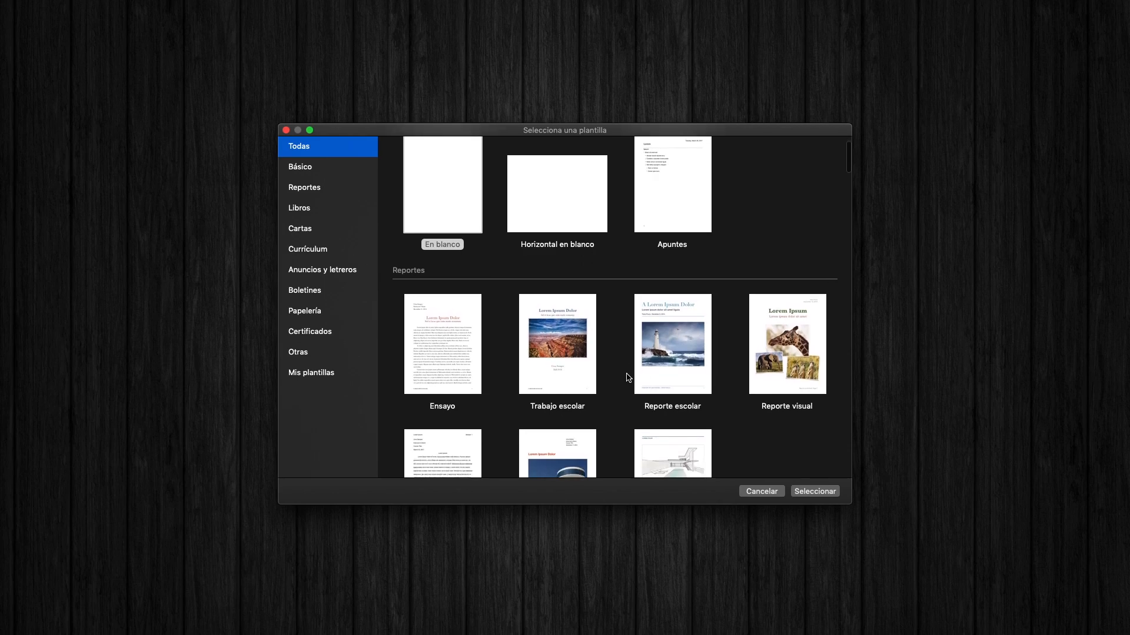
- Browse the template gallery from the reports and books through the cards to the certificates
scroll(627, 378, "down", 3)
scroll(627, 378, "down", 15)
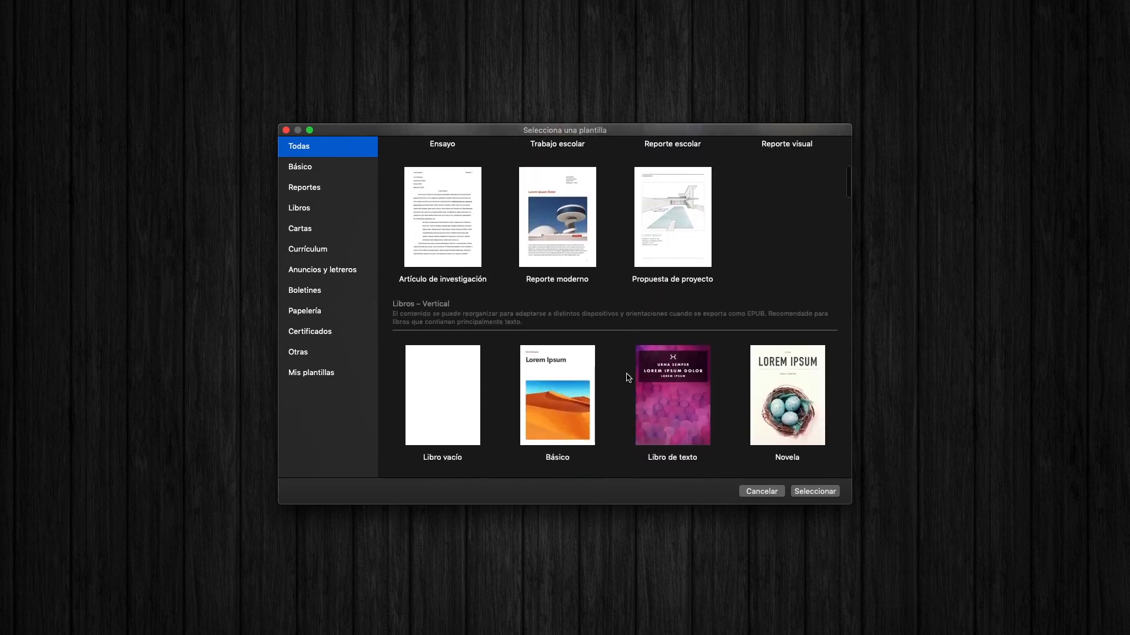
scroll(627, 378, "down", 20)
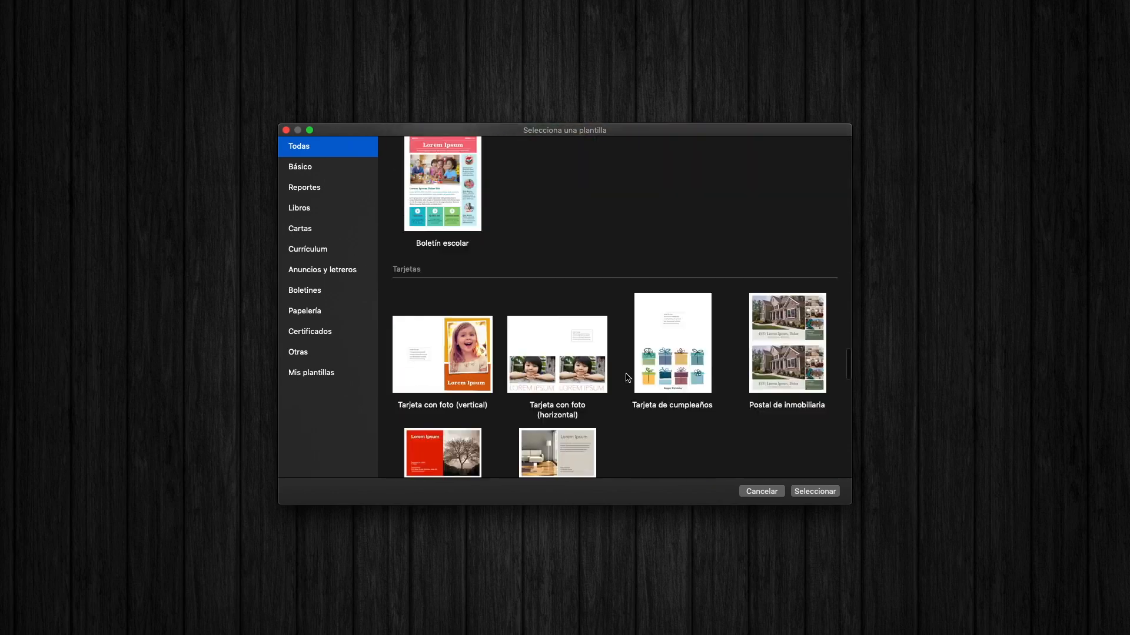
scroll(627, 377, "down", 8)
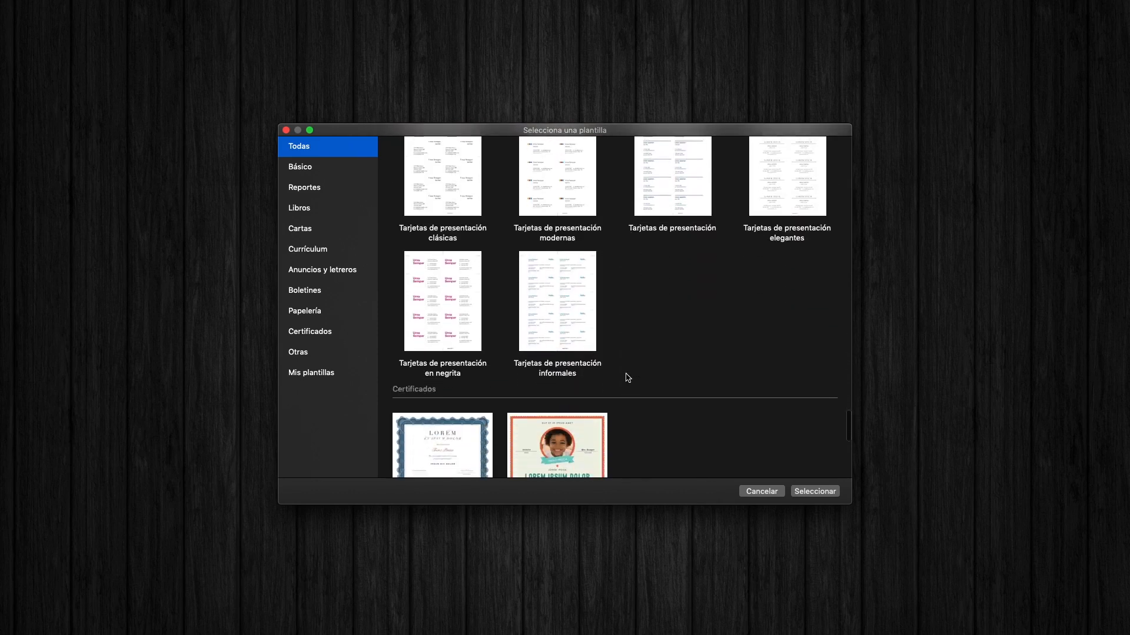
scroll(628, 378, "down", 5)
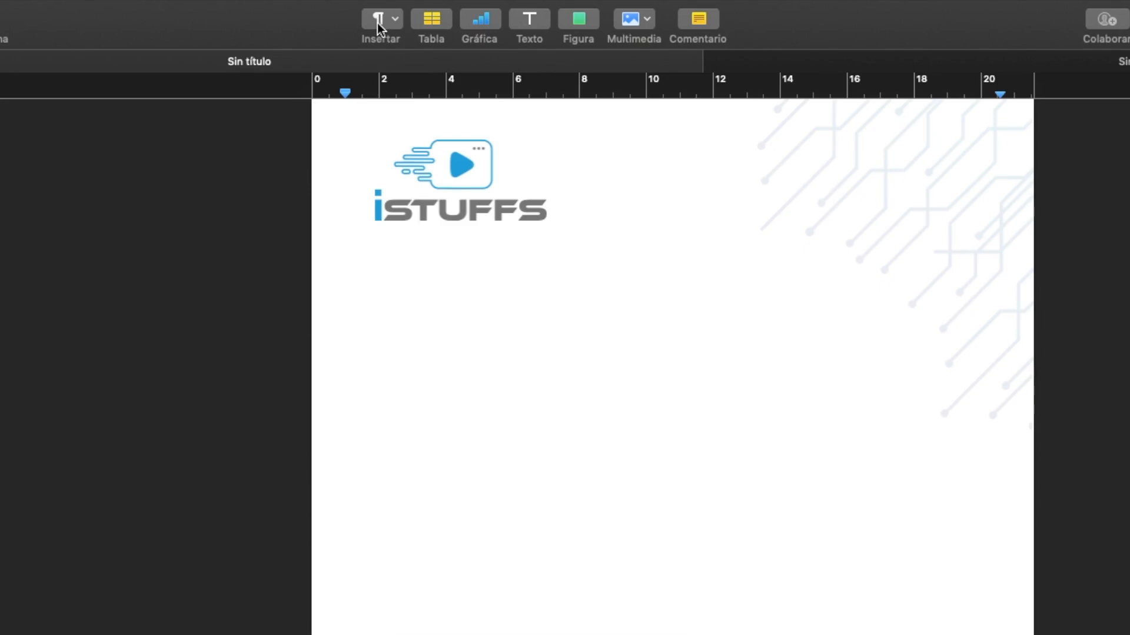
- Insert a date and time field below the letterhead's logo and view its date-setting options
left_click(363, 13)
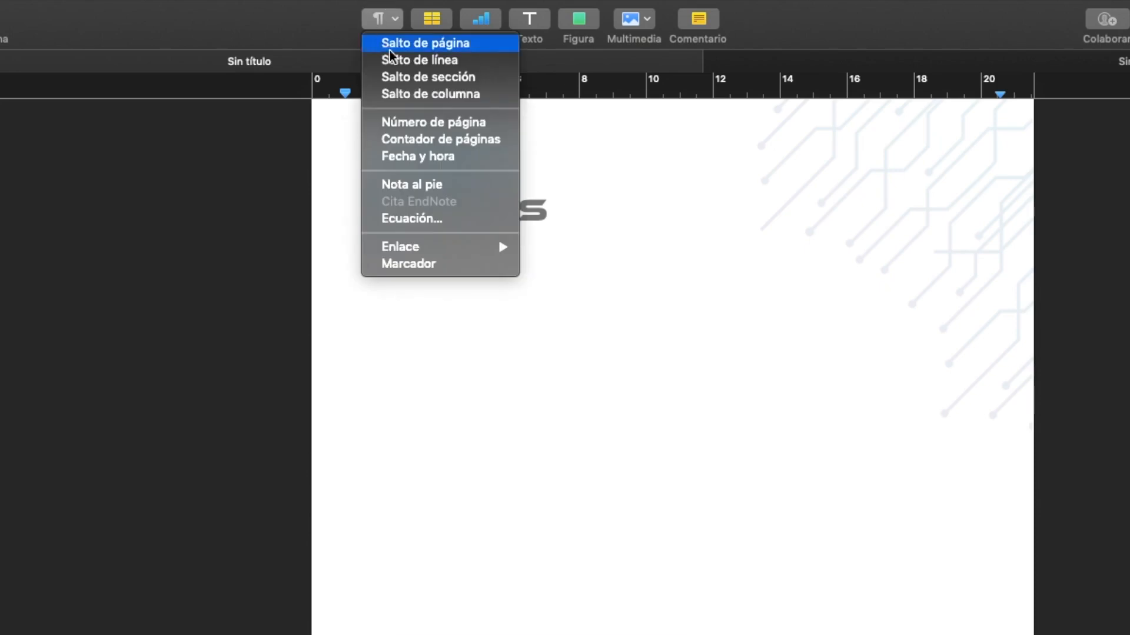
left_click(424, 158)
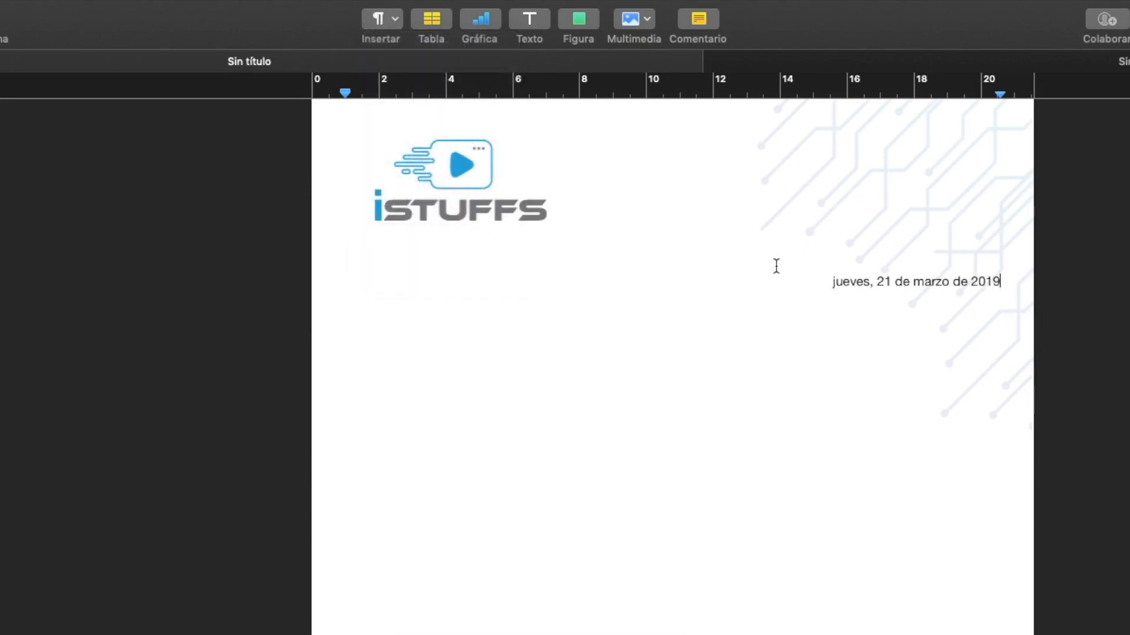
left_click(901, 285)
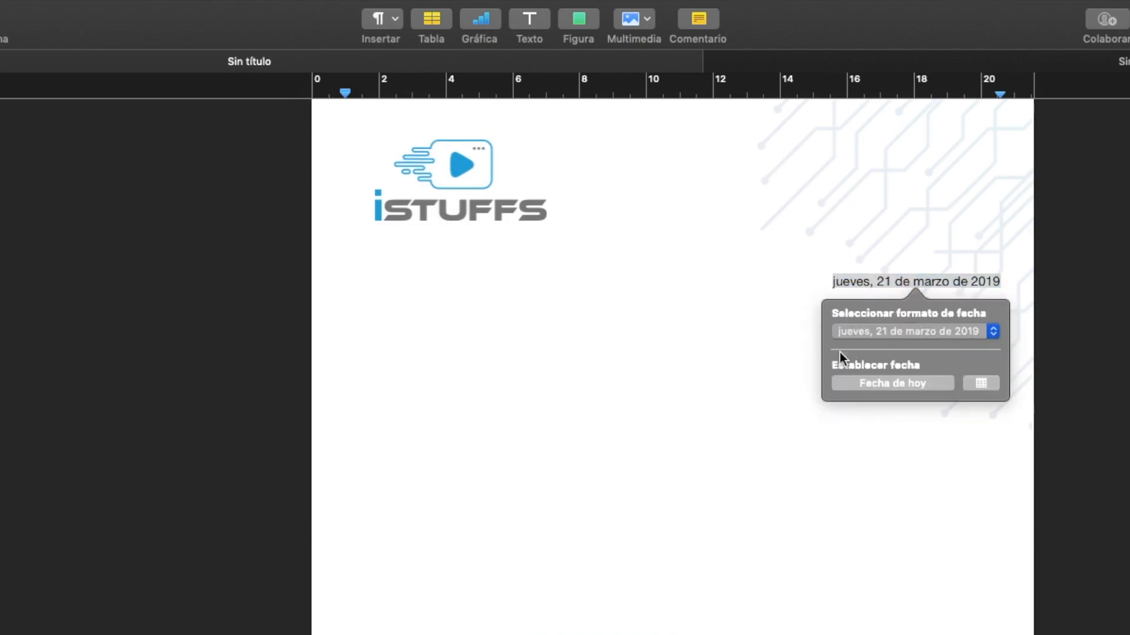
left_click(986, 386)
left_click(783, 421)
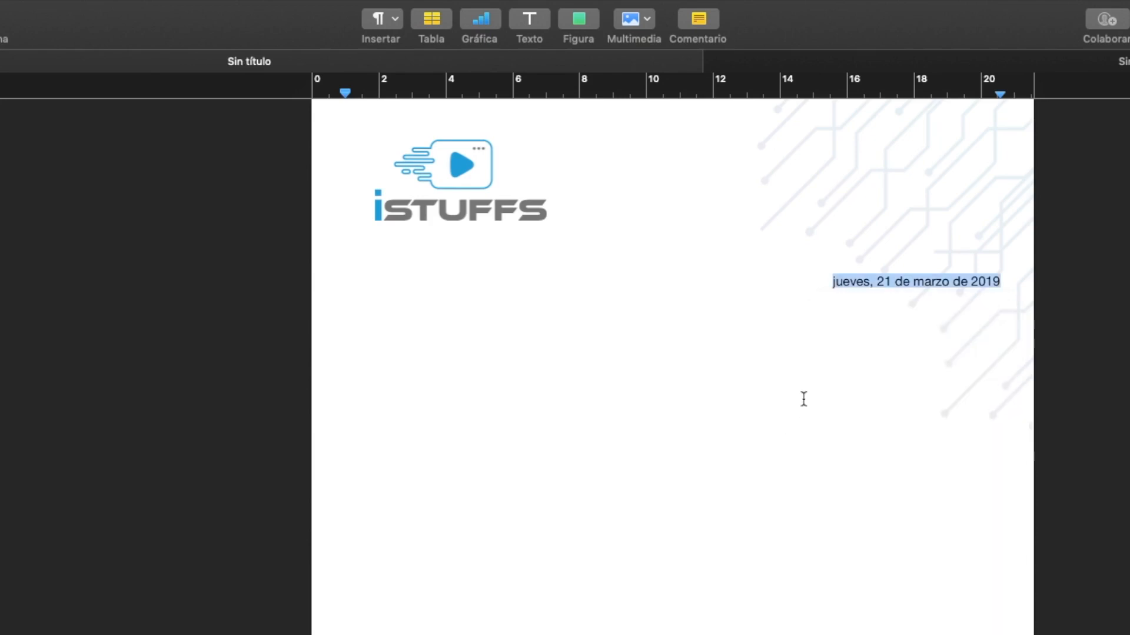
- Add blank lines below the date
left_click(911, 327)
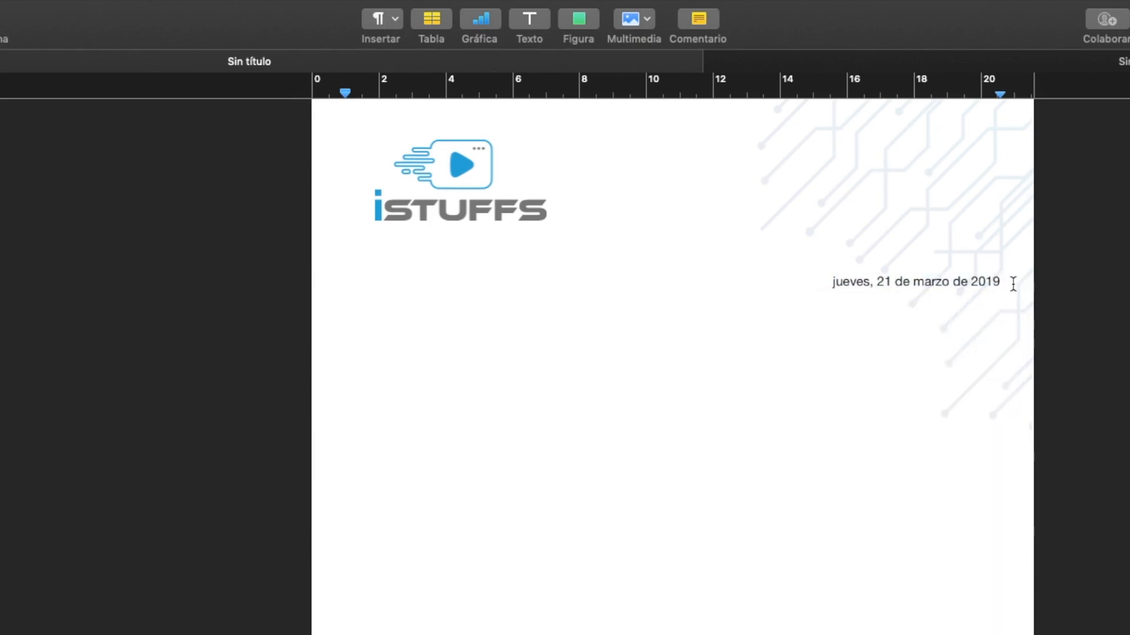
key("Return")
key("Return")
key("Return")
key("Return")
key("Return")
- Add a text box with the lines "A quien corresponda" and "Puesto de trabajo que desempeña"
left_click(533, 25)
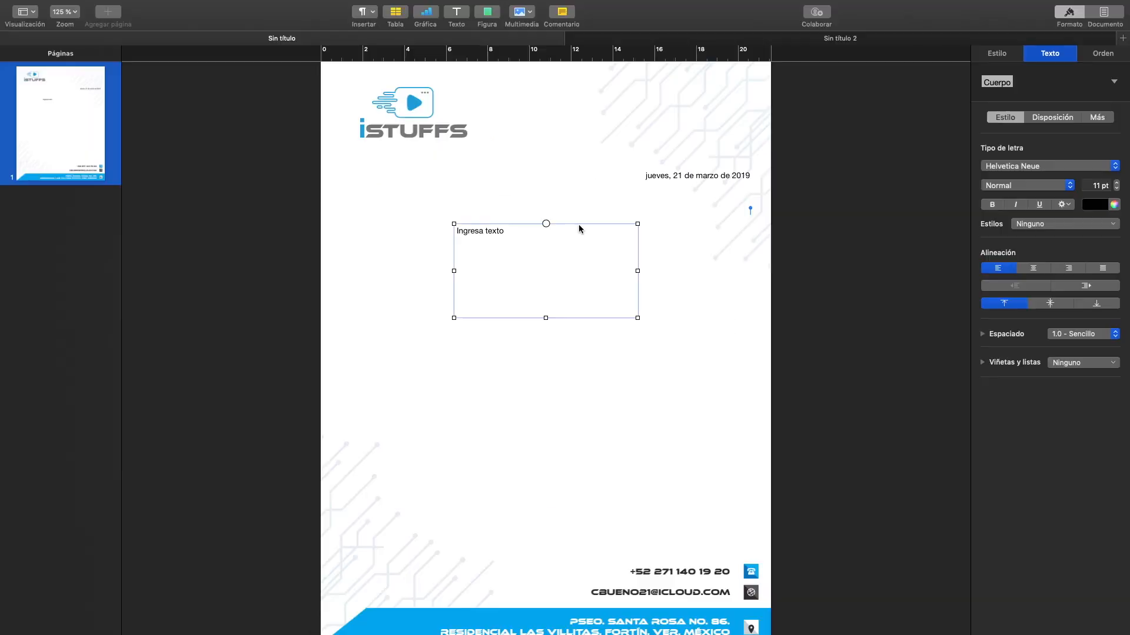
left_click(579, 229)
type("A quien cor")
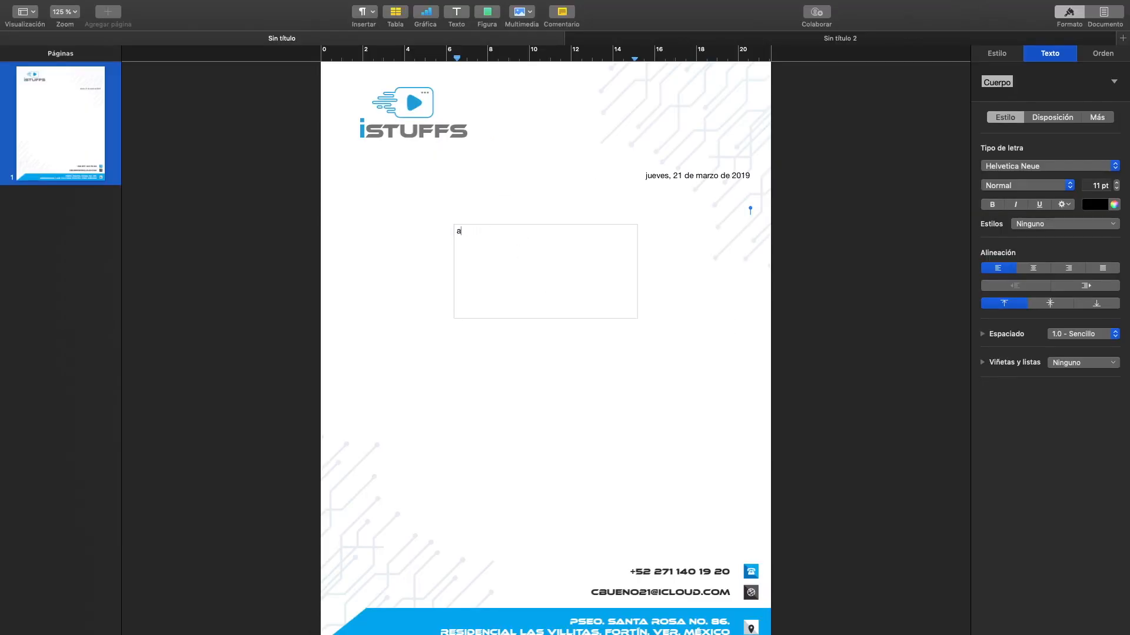
type("responda")
key("Return")
type("Puesto de trabajo que desempeña")
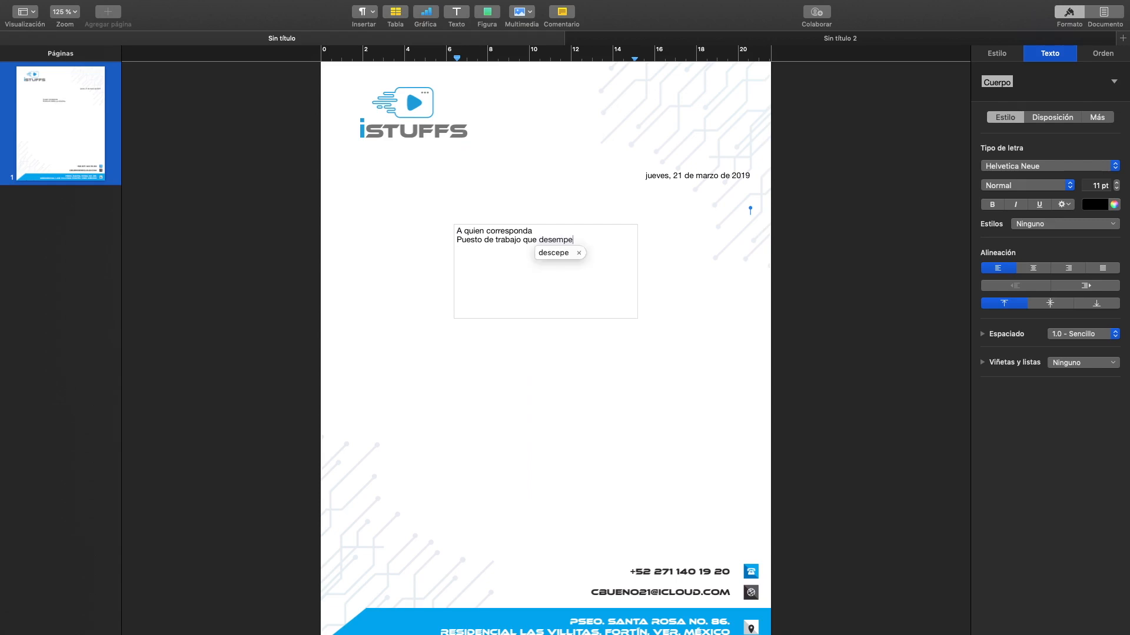
- Add a third recipient line reading "P R E S E N T E", with a space between the letters
key("Return")
type("PRESENTE")
key("Left")
key("Left")
key("Left")
key("Left")
key("Left")
key("Left")
key("Left")
key("space")
key("Right")
key("space")
key("Right")
key("space")
key("Right")
key("space")
key("Right")
key("space")
key("Right")
key("space")
key("Right")
key("space")
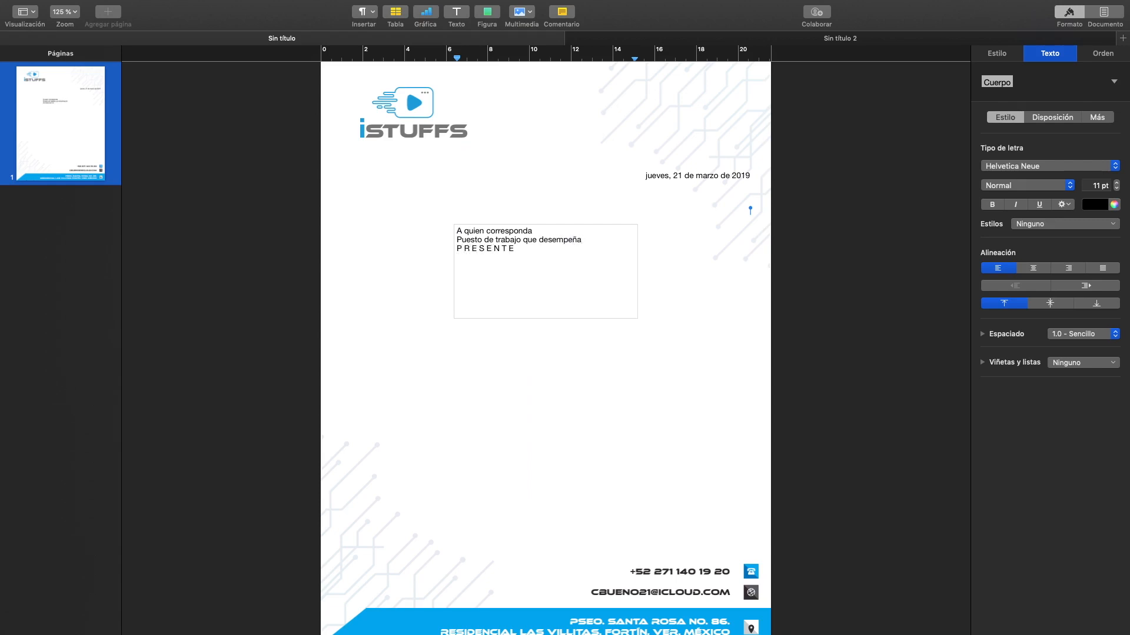
- Shrink the recipient text box in height and width to fit its three lines
left_click(521, 339)
left_click(511, 246)
left_click_drag(546, 318, 545, 257)
left_click_drag(637, 241, 592, 242)
- Move the recipient box to the page's left margin and add a second text box below it, filling the area above the contact details
left_click(455, 14)
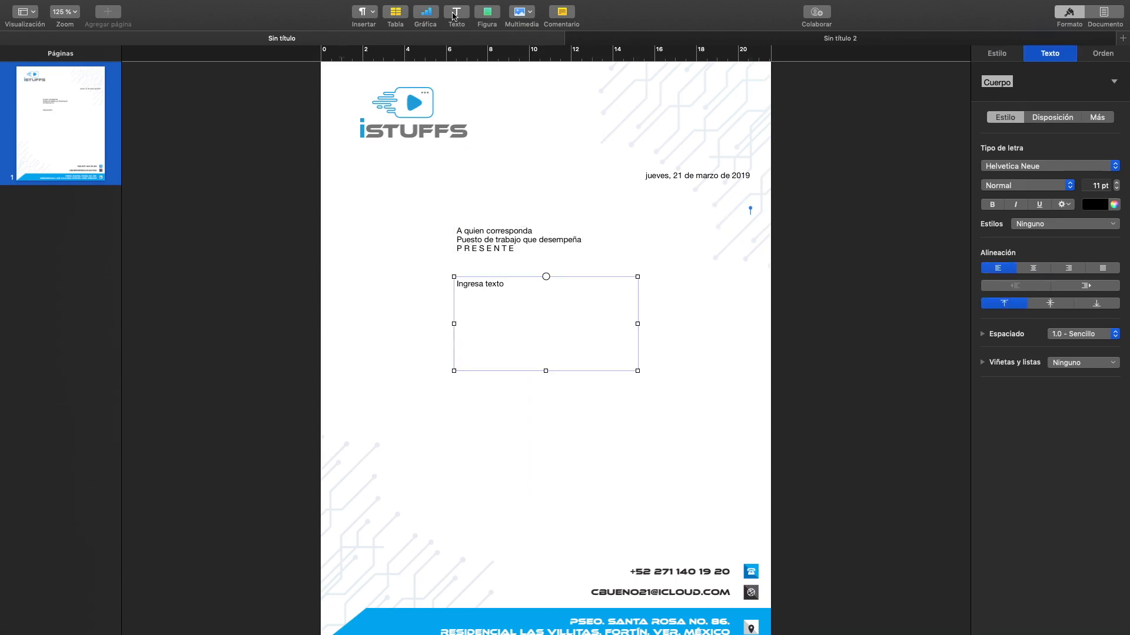
left_click_drag(499, 243, 387, 216)
left_click(491, 285)
left_click_drag(491, 285, 375, 254)
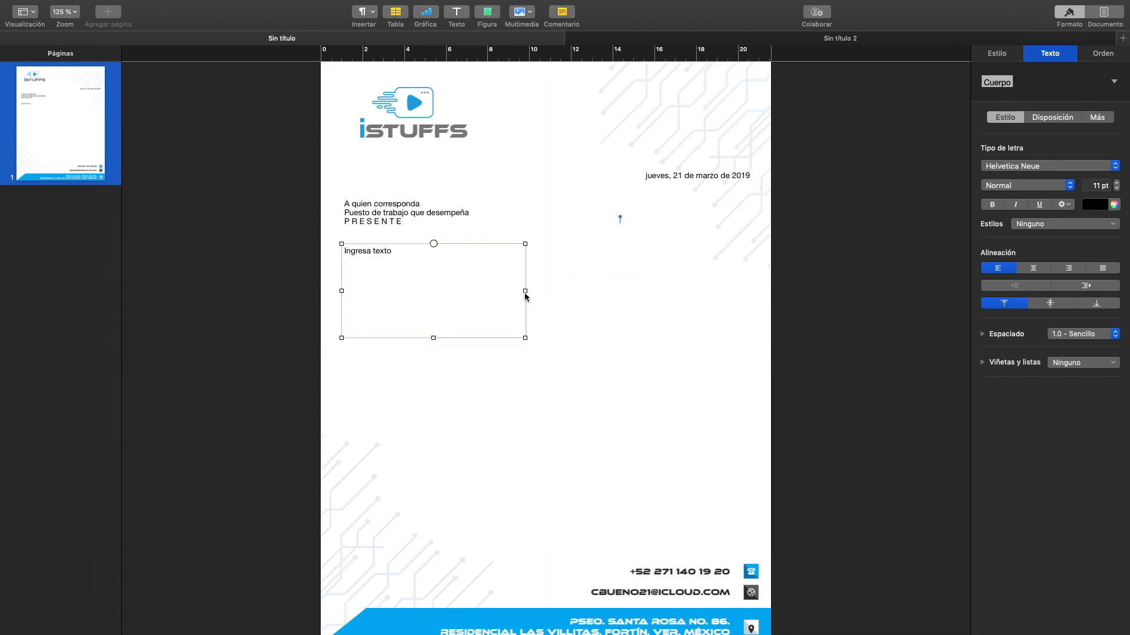
left_click_drag(524, 292, 755, 297)
left_click_drag(548, 338, 560, 552)
left_click(438, 213)
left_click(1033, 269)
left_click(1003, 270)
left_click(522, 240)
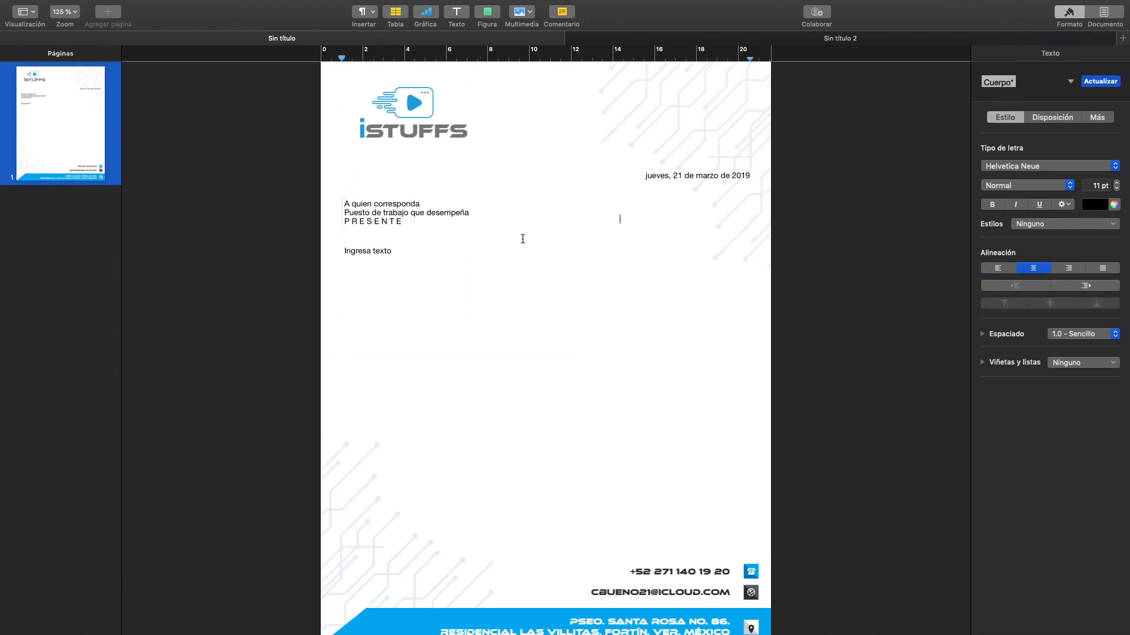
left_click(532, 271)
left_click(724, 178)
left_click(741, 323)
left_click(572, 168)
left_click(654, 399)
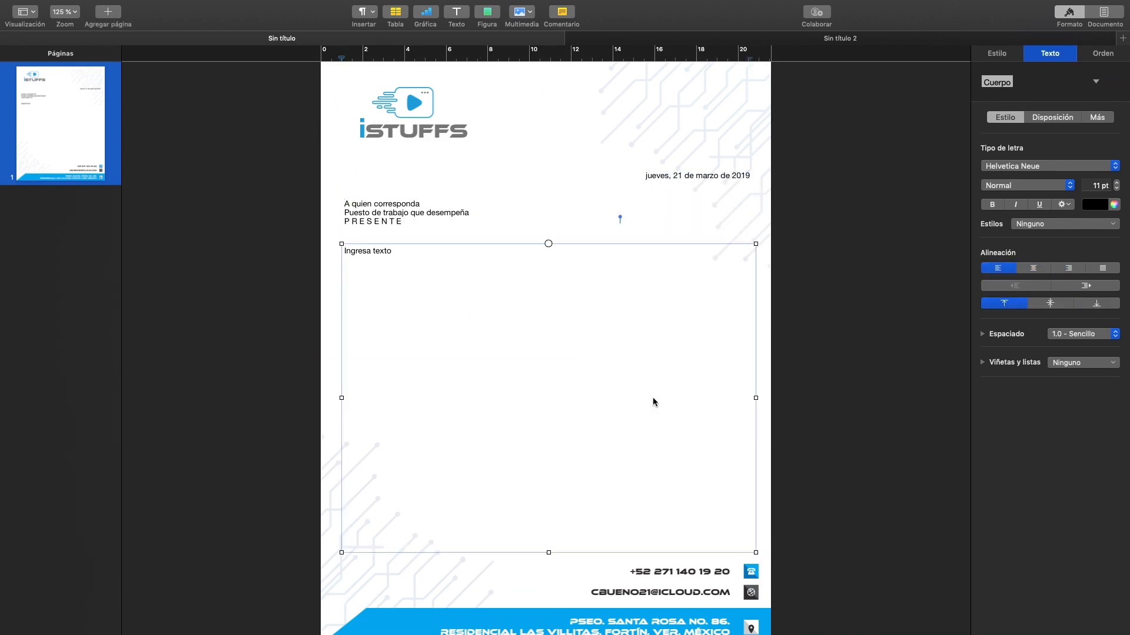
- Widen the body text box slightly towards the right margin and paste the Lorem ipsum text into it, split into two paragraphs
left_click_drag(755, 398, 758, 396)
left_click(731, 378)
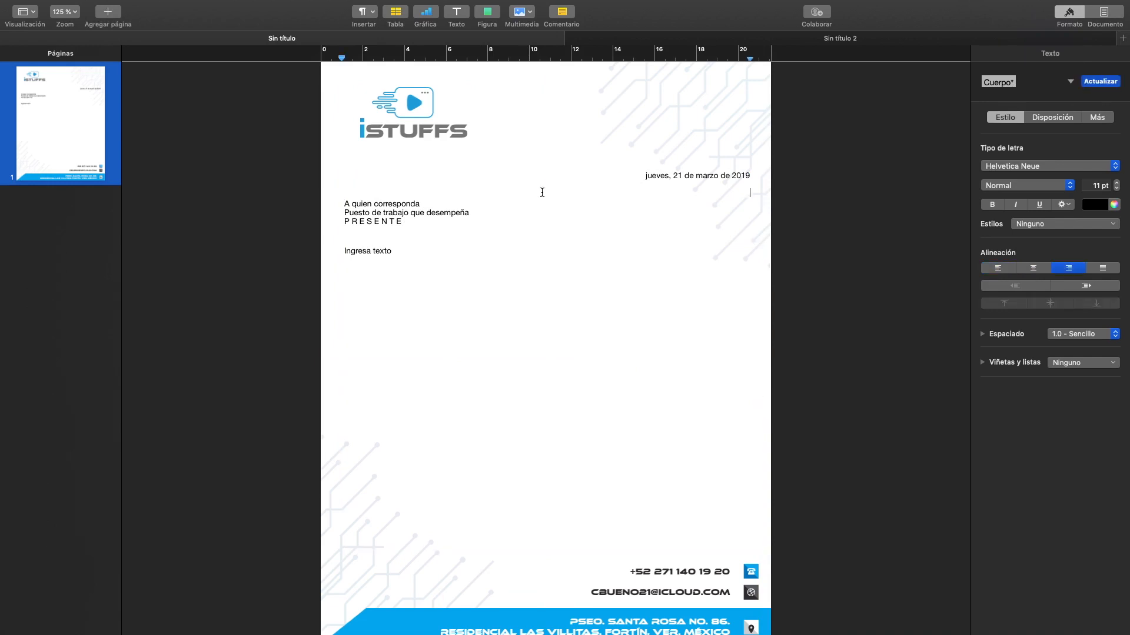
type("Lorem ipsum dolor sit amet, consectetur adipiscing elit. Cras gravida iaculis ligula, nec dictum elit pellentesque sed. Proin id gravida risus. Quisque at nisi metus. Aliquam nec dolor pretium risus consectetur aliquam. In hac habitasse platea dictumst. Vestibulum vestibulum congue nunc, nec pulvinar ante mattis vitae. Donec mattis lacinia vestibulum. Nunc sit amet mollis urna. Suspendisse potenti. Nunc bibendum accumsan pharetra. Donec nibh arcu, pellentesque vel nibh eget, pulvinar consequat turpis. Etiam tempus neque justo, vel placerat sapien pulvinar in. Etiam non consequat lectus, nec dignissim mi. Mauris nec viverra neque, quis iaculis sapien. Cras eget erat dapibus, vehicula lacus sit amet, dictum ante. Proin eget ultricies mauris. Nam vel tortor augue.")
left_click(756, 291)
key("Return")
key("Return")
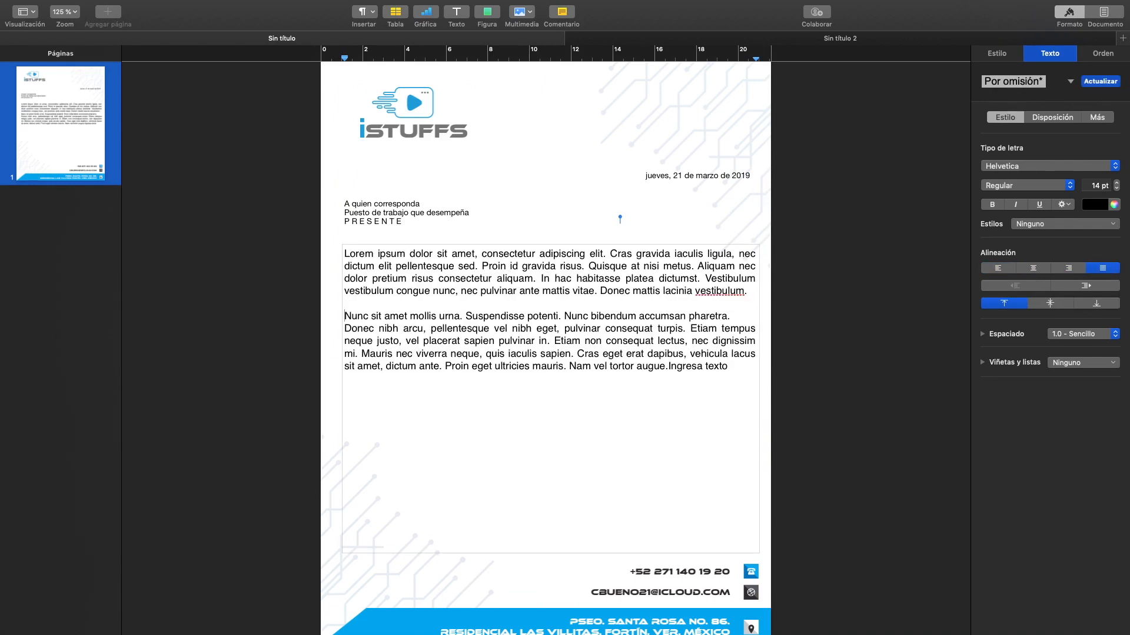
- Set the font size of the body text and the date to 12 pt
left_click(400, 213)
double_click(698, 366)
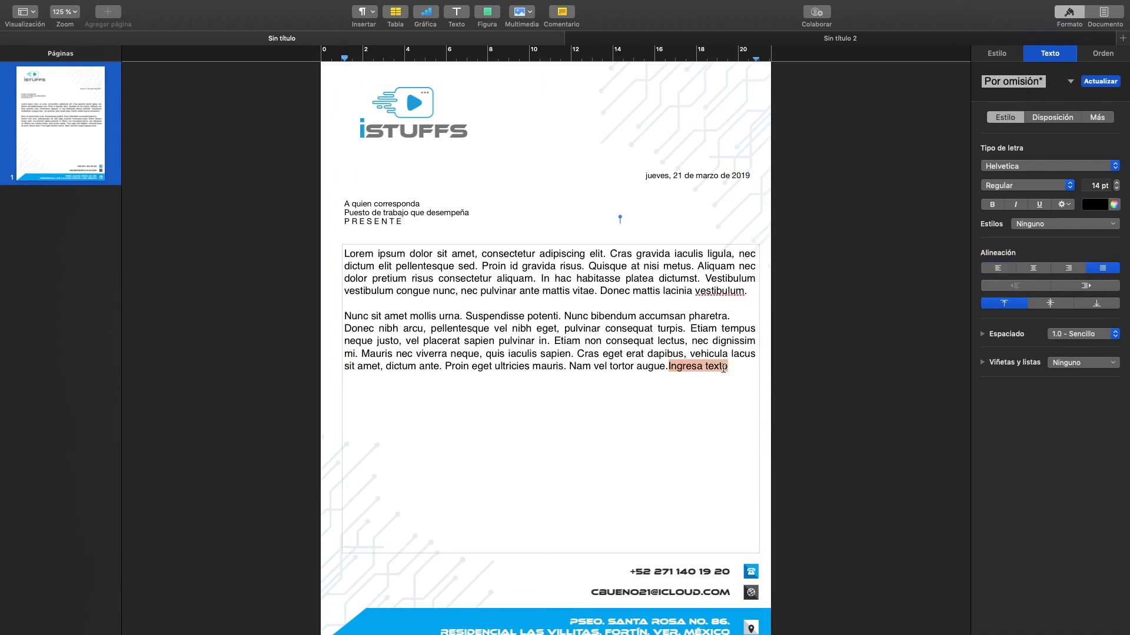
left_click(604, 309)
left_click(567, 244)
key("Escape")
left_click(1116, 188)
left_click(1116, 188)
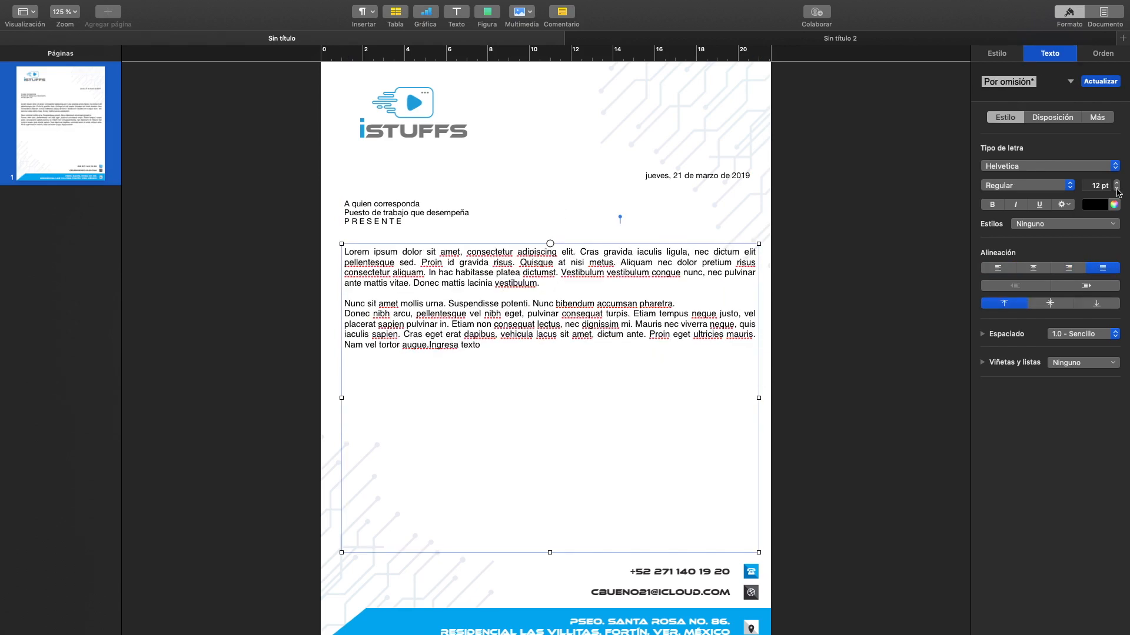
left_click(1116, 188)
key("super+z")
key("super+z")
key("super+z")
key("super+z")
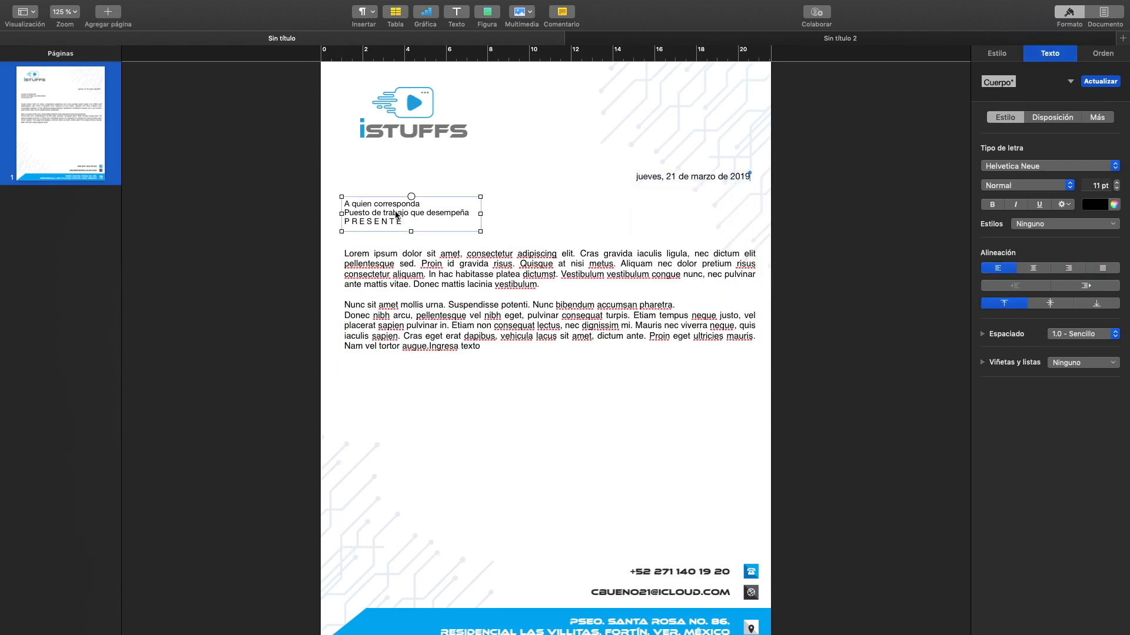
- Set the recipient lines to 12 pt and enlarge their text box in height and width to fit all three lines
left_click_drag(411, 231, 411, 240)
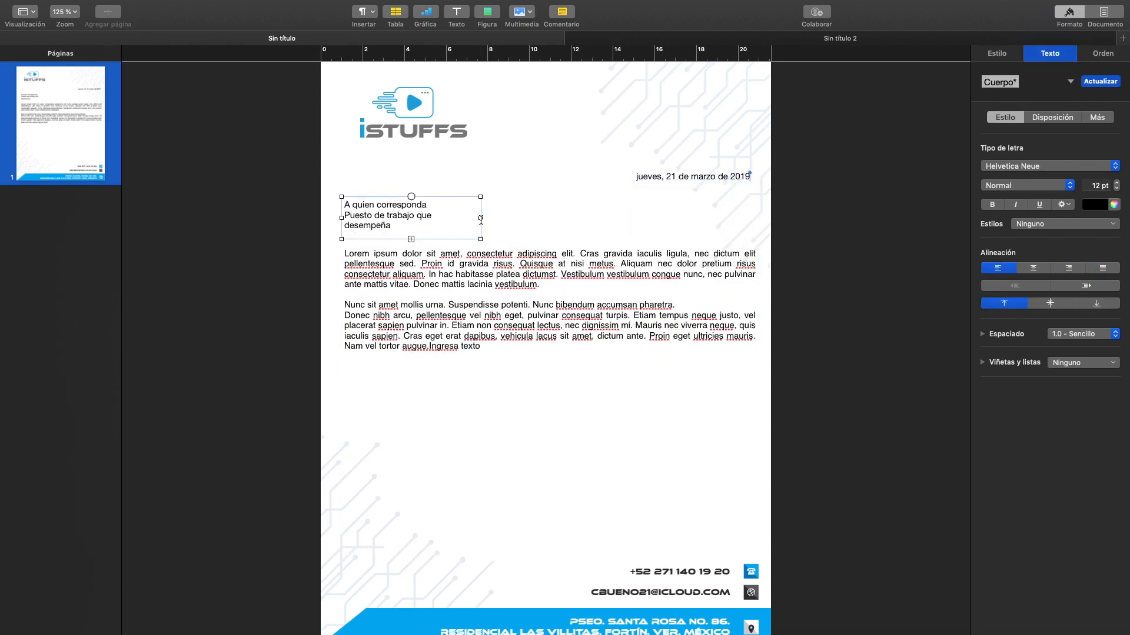
left_click_drag(481, 218, 491, 218)
left_click(491, 268)
- Copy the body paragraph starting "Nunc sit amet mollis urna" and paste it below, separated by a blank line
left_click(482, 346)
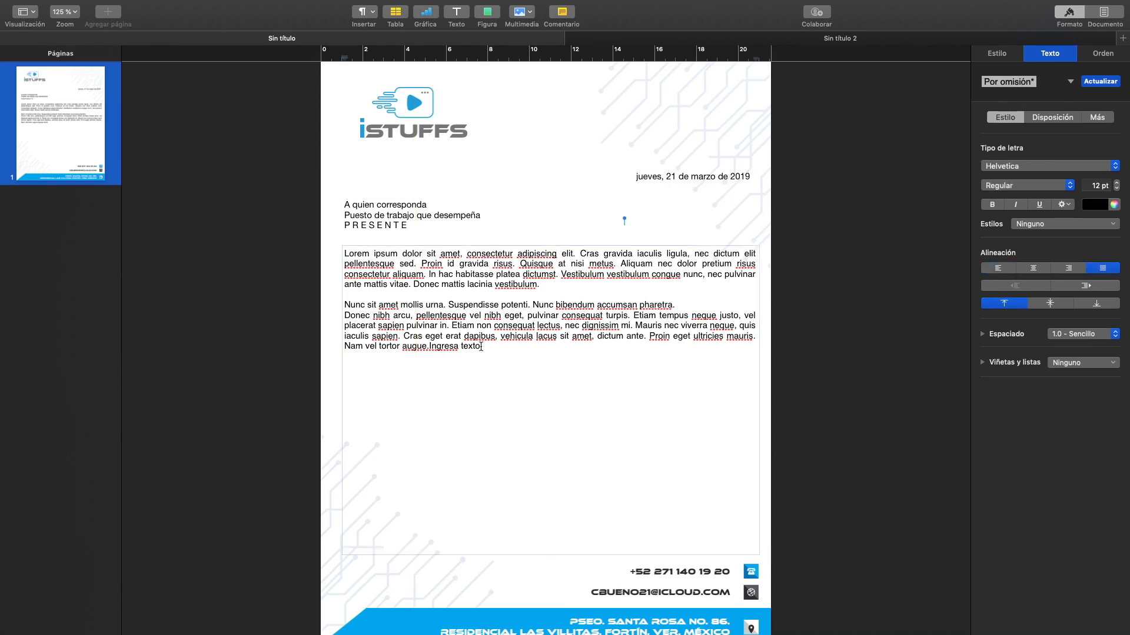
left_click_drag(482, 347, 331, 304)
key("super+c")
left_click(498, 349)
key("Return")
key("Return")
key("super+v")
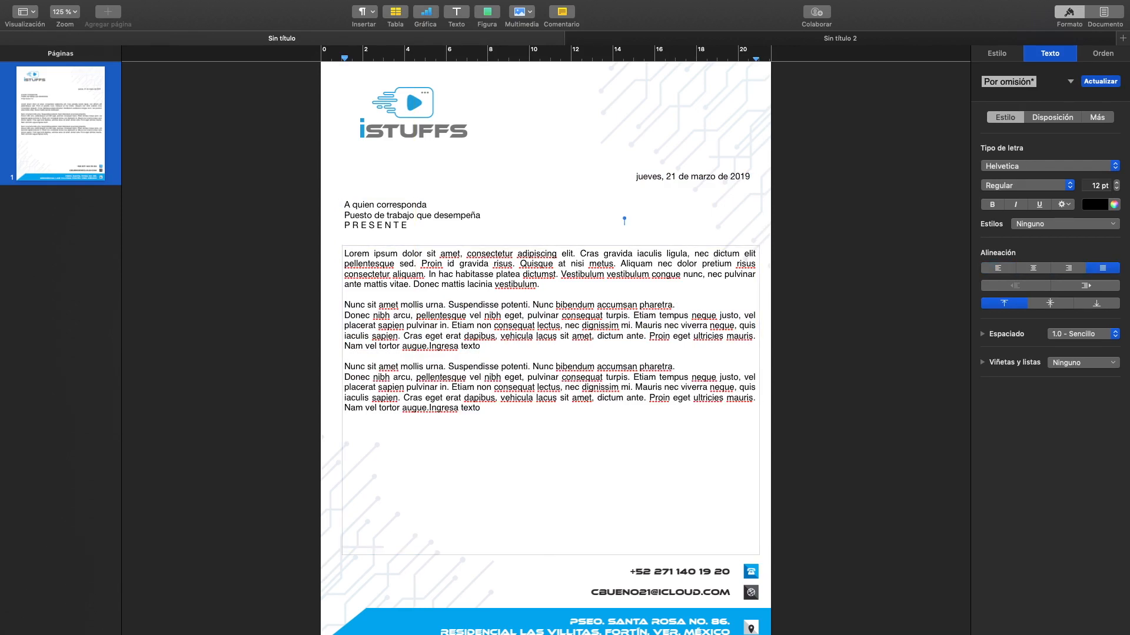
- Add a centred closing below the last paragraph with "Atte" and the sender's full name on the following line
key("super+bar")
type("Atte.")
key("BackSpace")
key("Return")
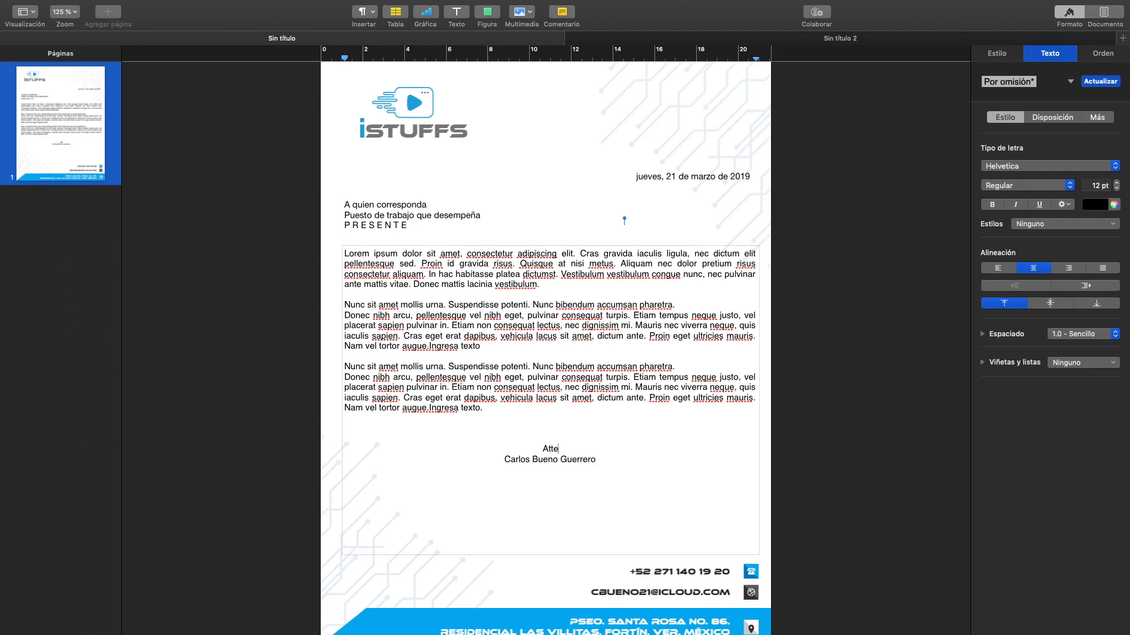
- Insert a blank line above the sender's name and put the title "Lem." before it
key("Return")
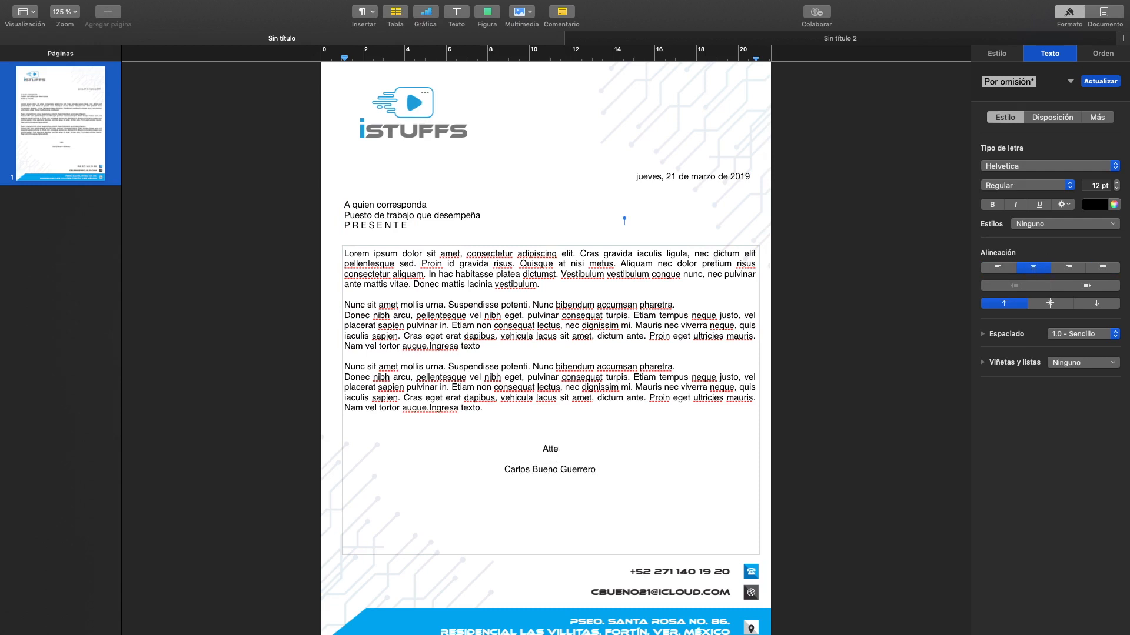
type("Lem.")
left_click(495, 216)
left_click(597, 468)
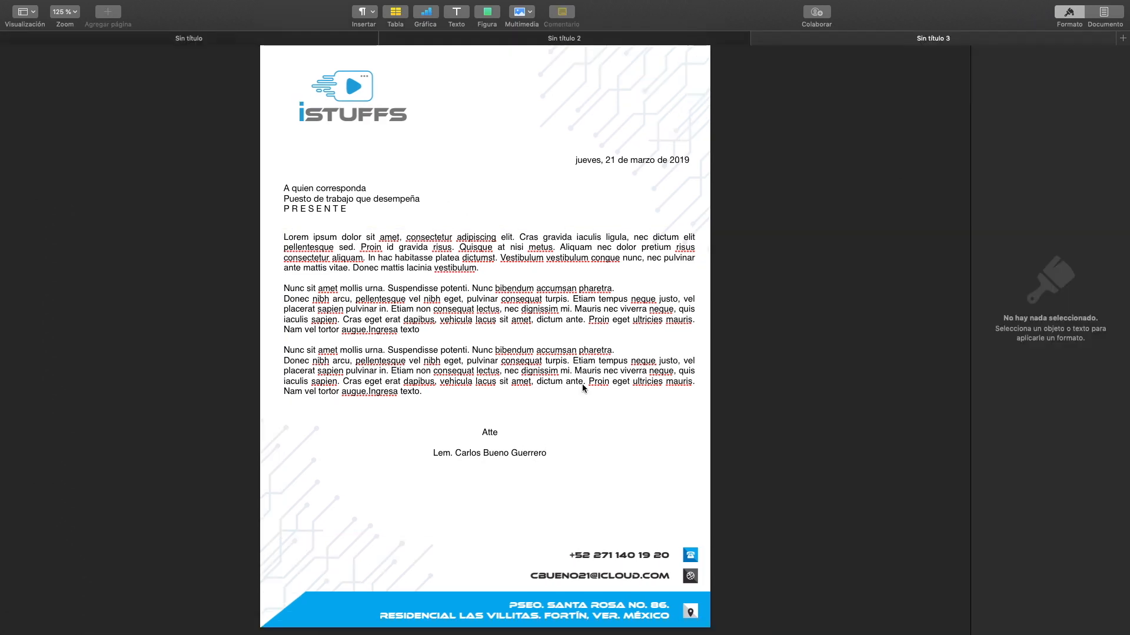
- Display the document's paper size, page orientation and margin settings
left_click(576, 419)
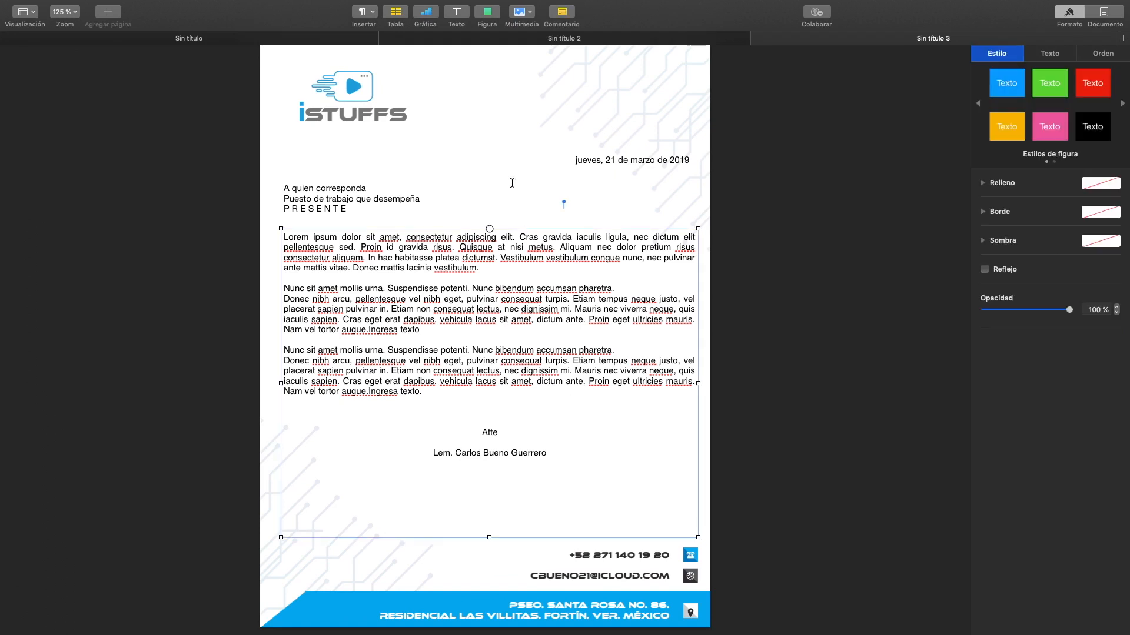
left_click(505, 167)
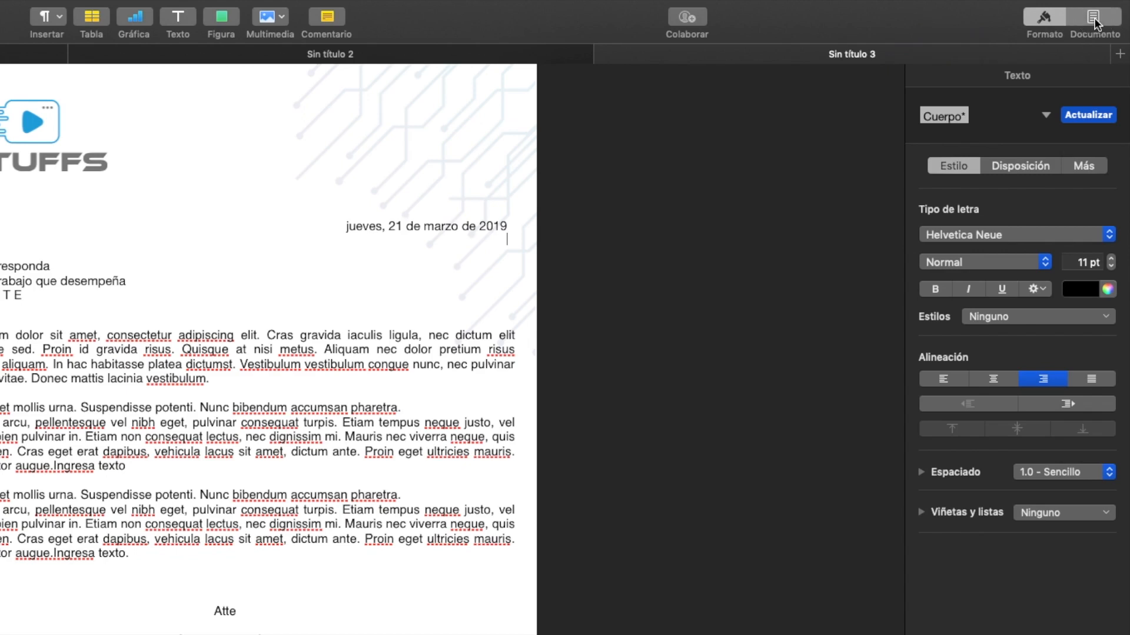
left_click(1093, 19)
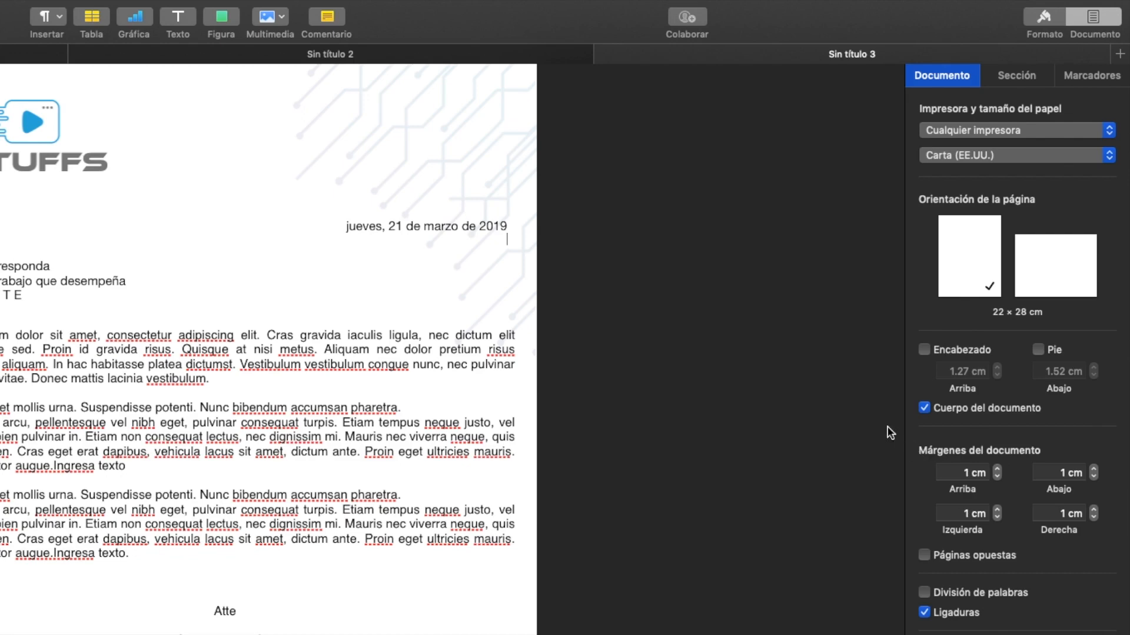
- Align the body text box's right edge with the page's right margin guide, making the box about 20 cm wide
scroll(752, 408, "up", 1)
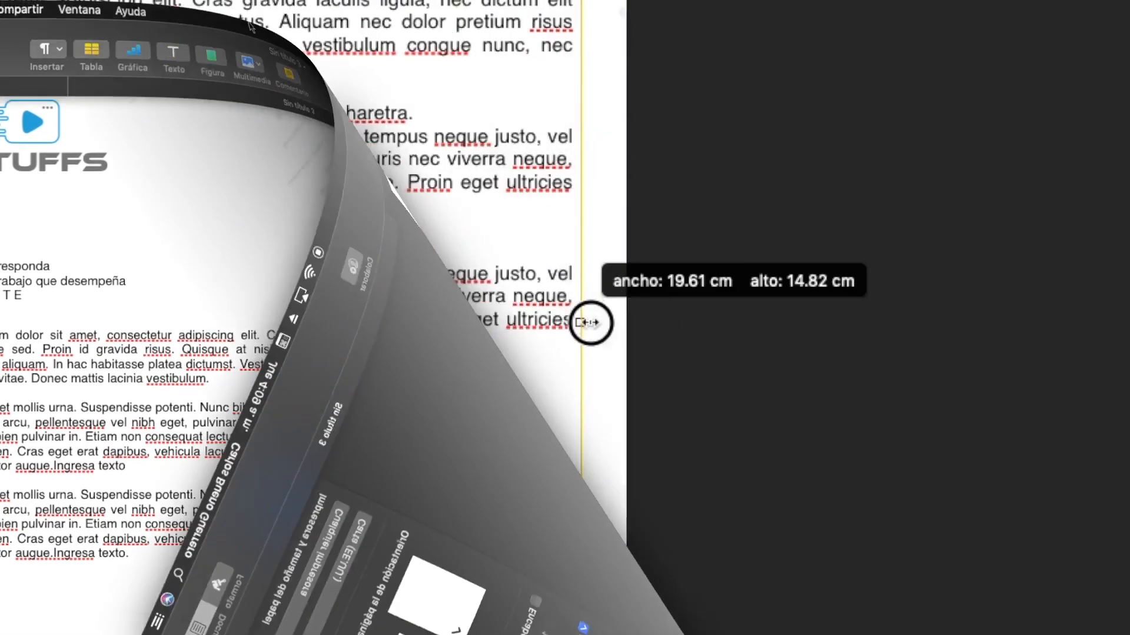
mouse_move(588, 323)
left_mouse_down()
mouse_move(623, 320)
mouse_move(596, 322)
left_mouse_up()
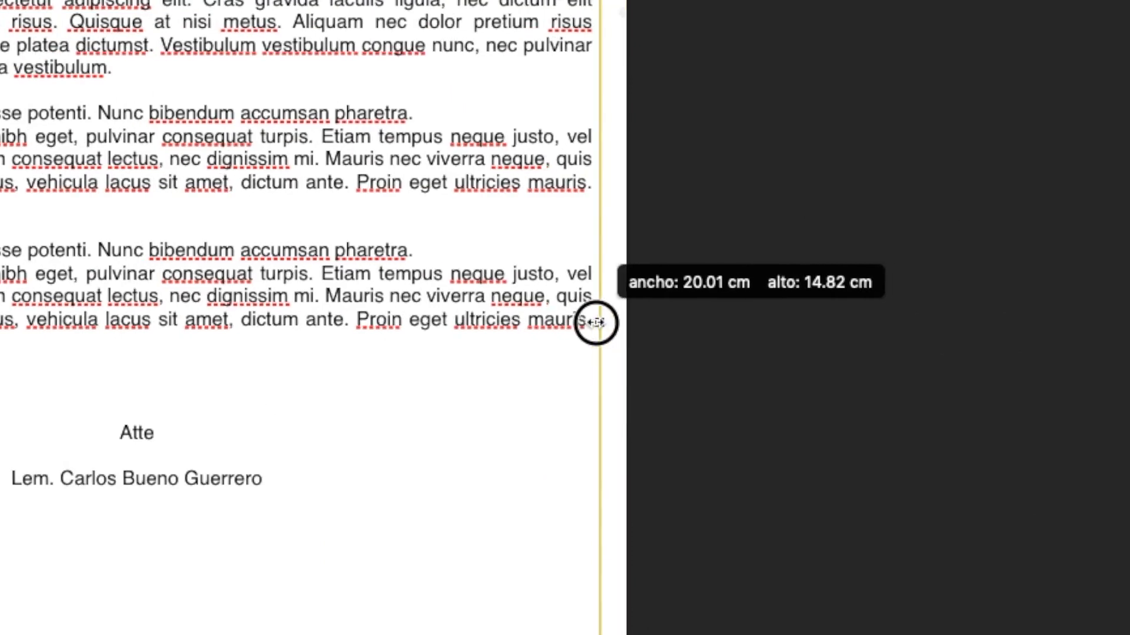
left_click_drag(596, 323, 597, 322)
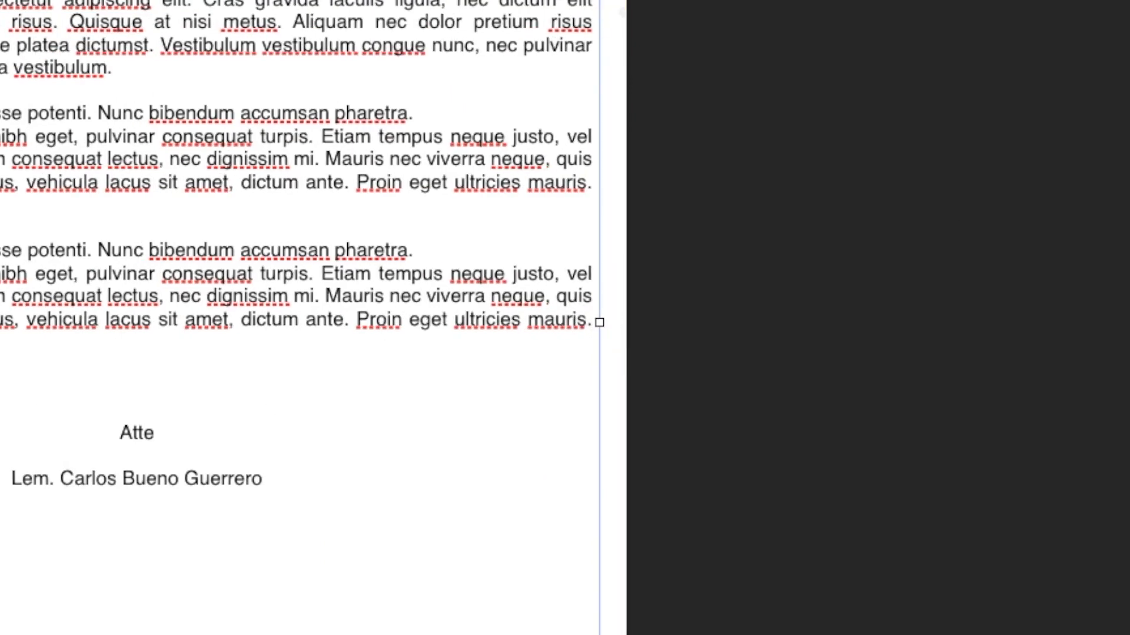
key("Escape")
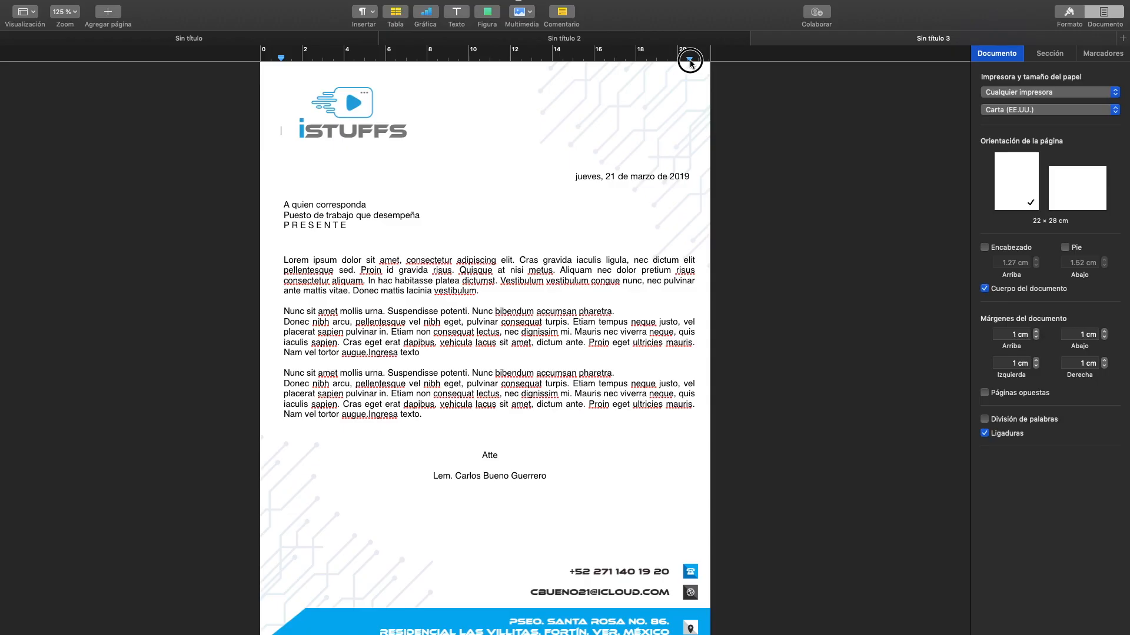
- Adjust the right indent of the line beside the logo to about 20 cm on the ruler
left_click_drag(690, 62, 689, 61)
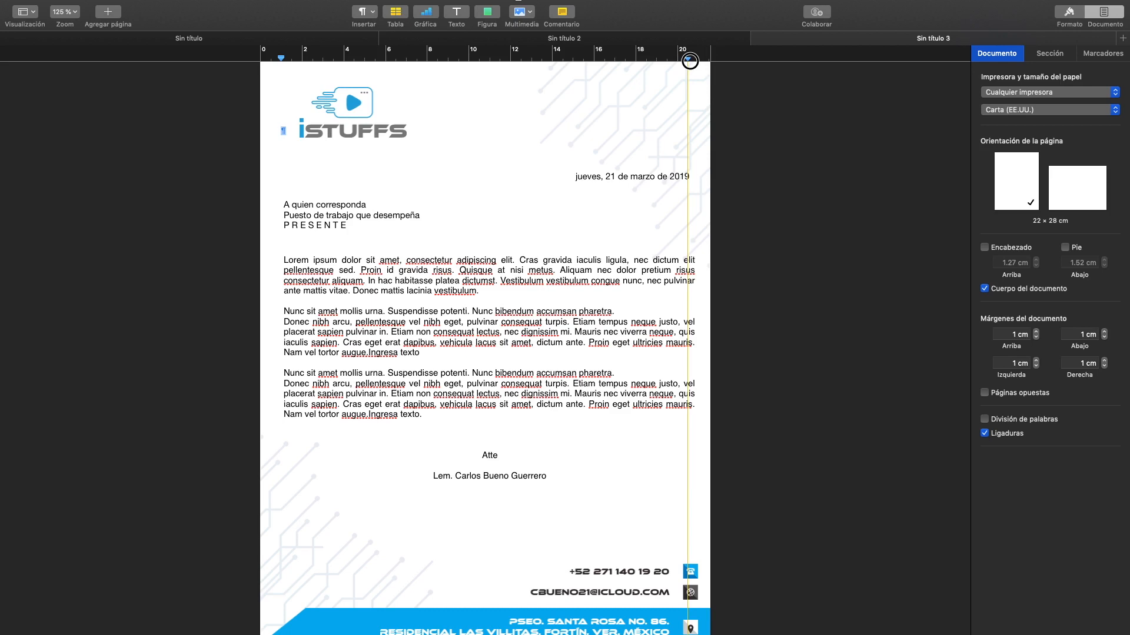
left_click_drag(690, 61, 694, 61)
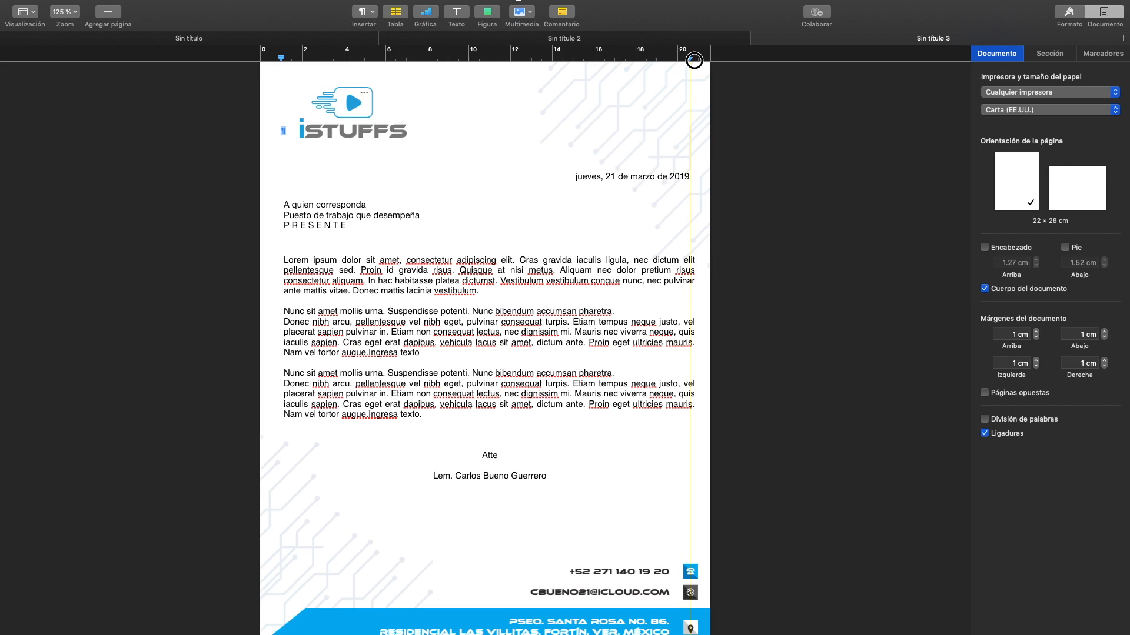
left_click_drag(694, 60, 680, 65)
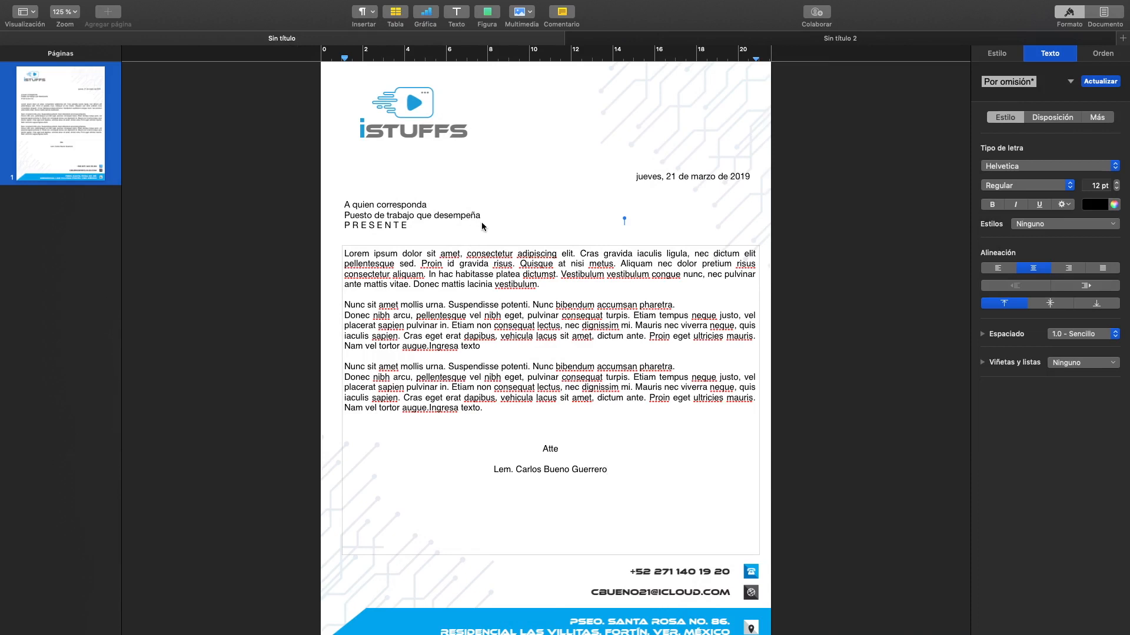
- Save the letter as a custom template in the template chooser, naming it "iStuffs-Carta"
left_click(493, 220)
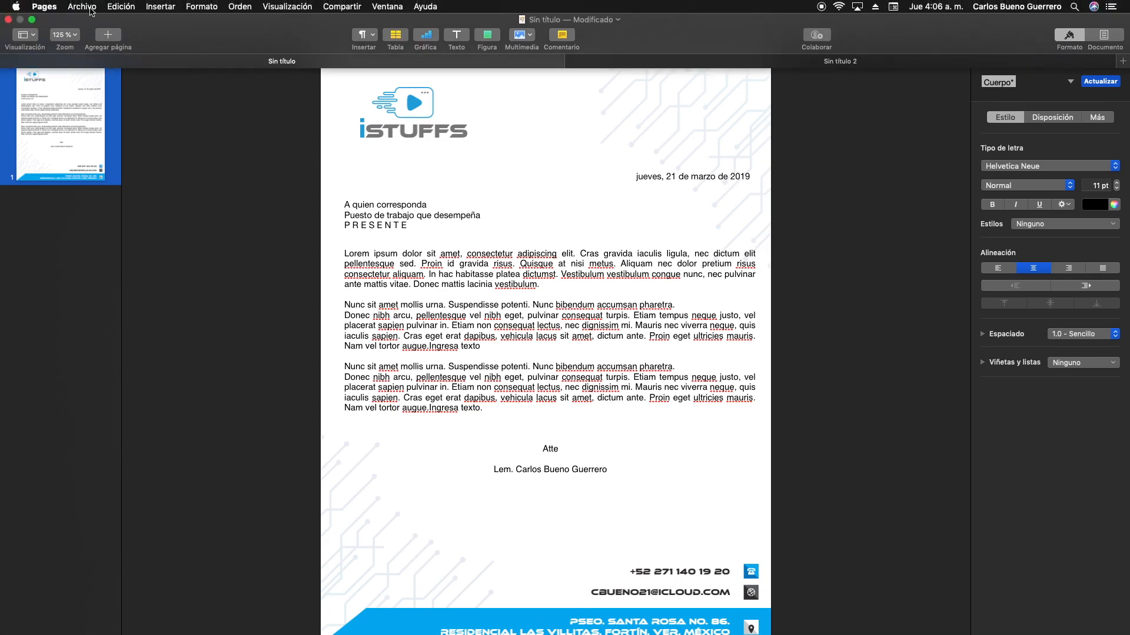
left_click(82, 6)
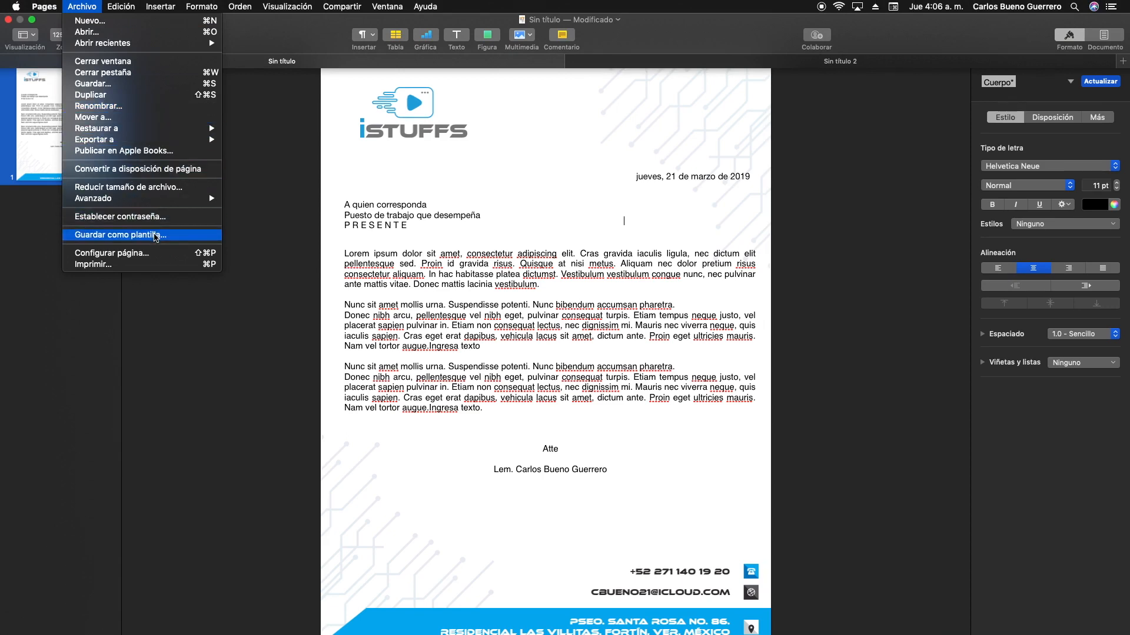
left_click(156, 235)
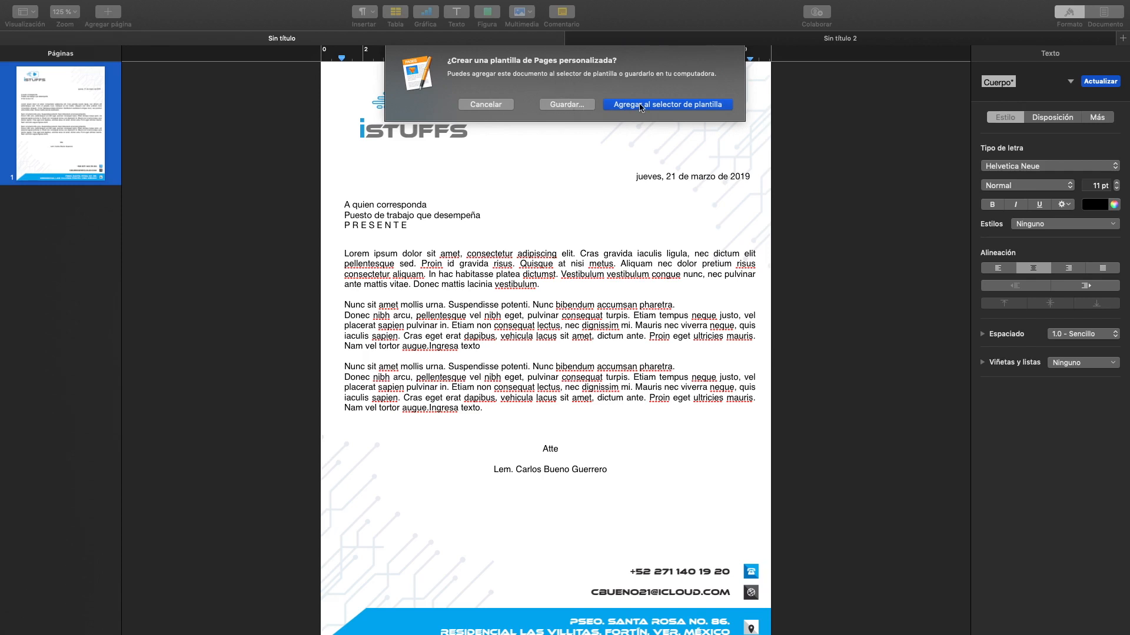
left_click(675, 105)
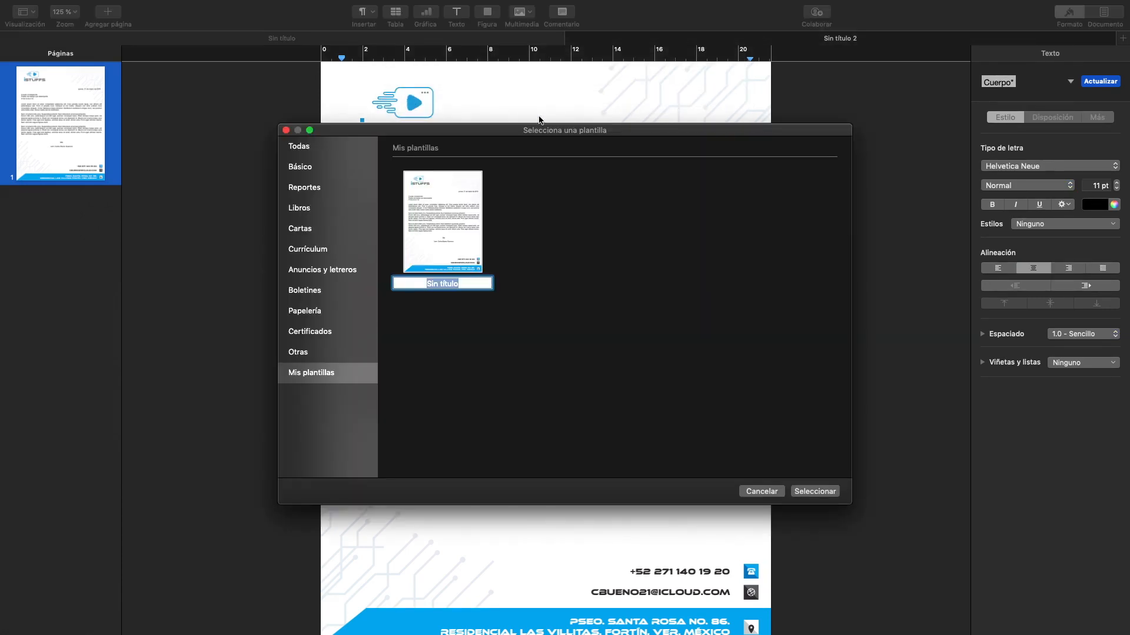
key("BackSpace")
type("iStuffs-Carta")
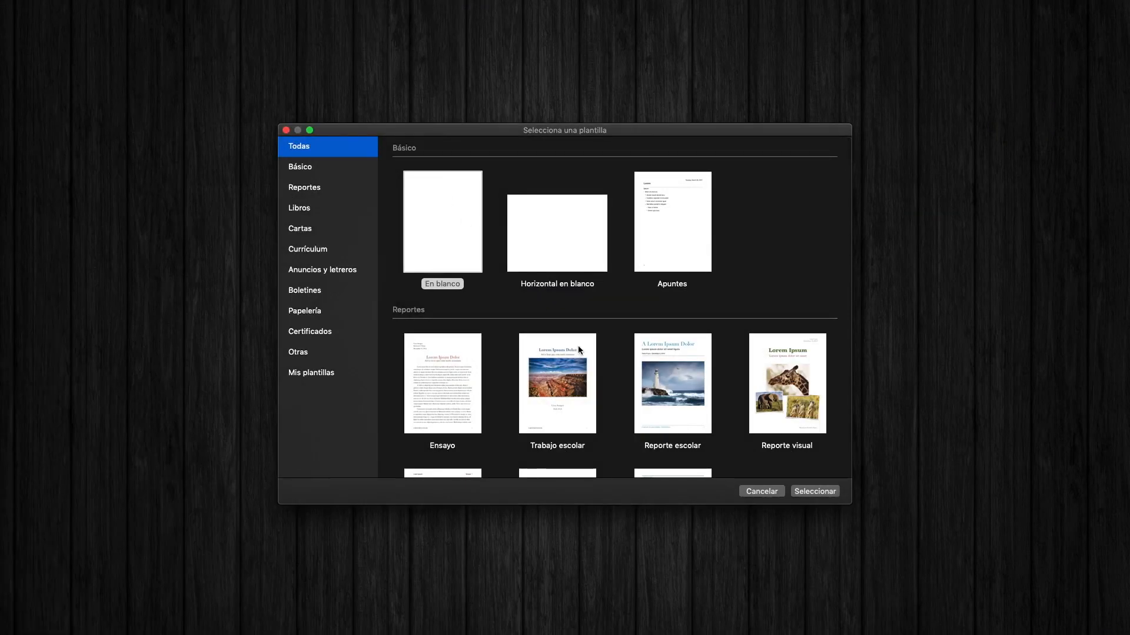
- Browse all template categories through to the custom templates under "Mis plantillas" to find the saved letter template
scroll(629, 377, "down", 2)
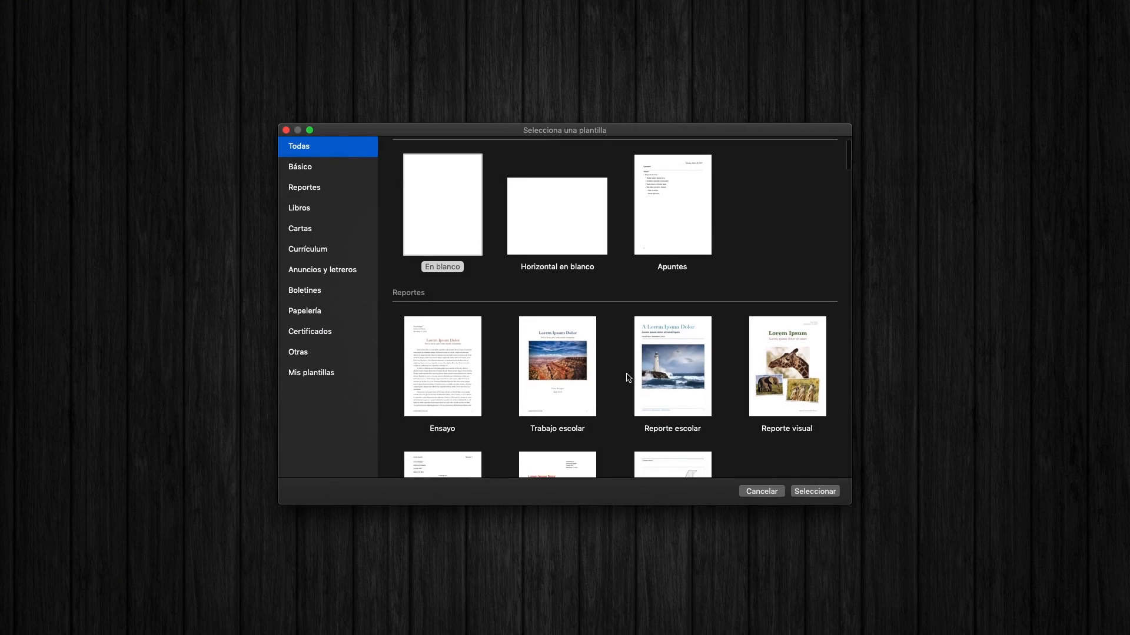
scroll(628, 378, "down", 10)
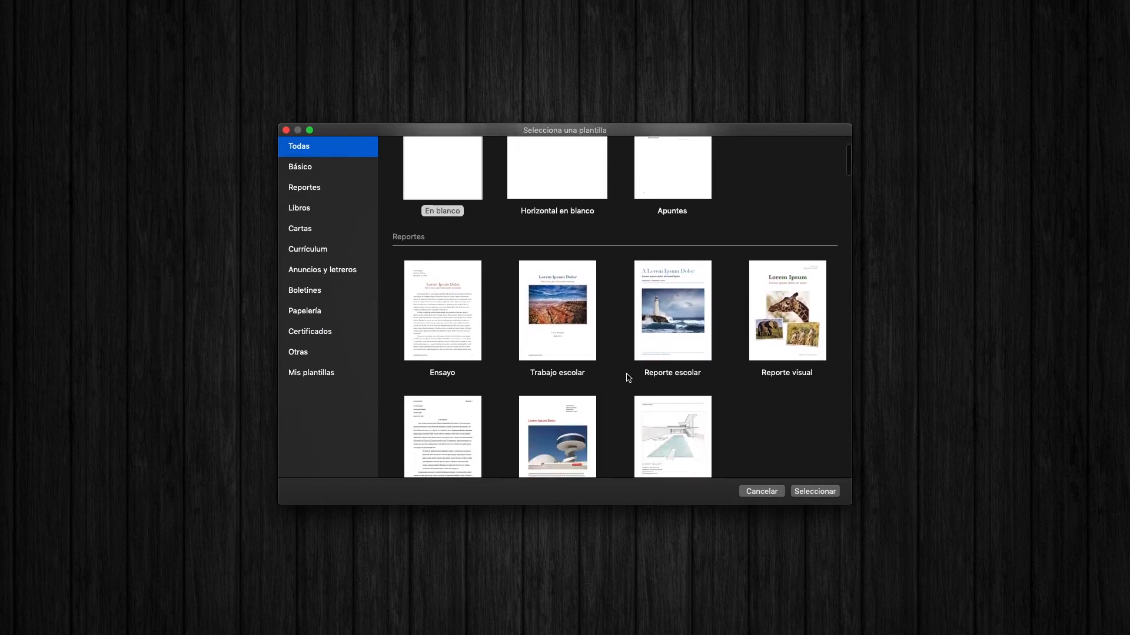
scroll(627, 378, "down", 20)
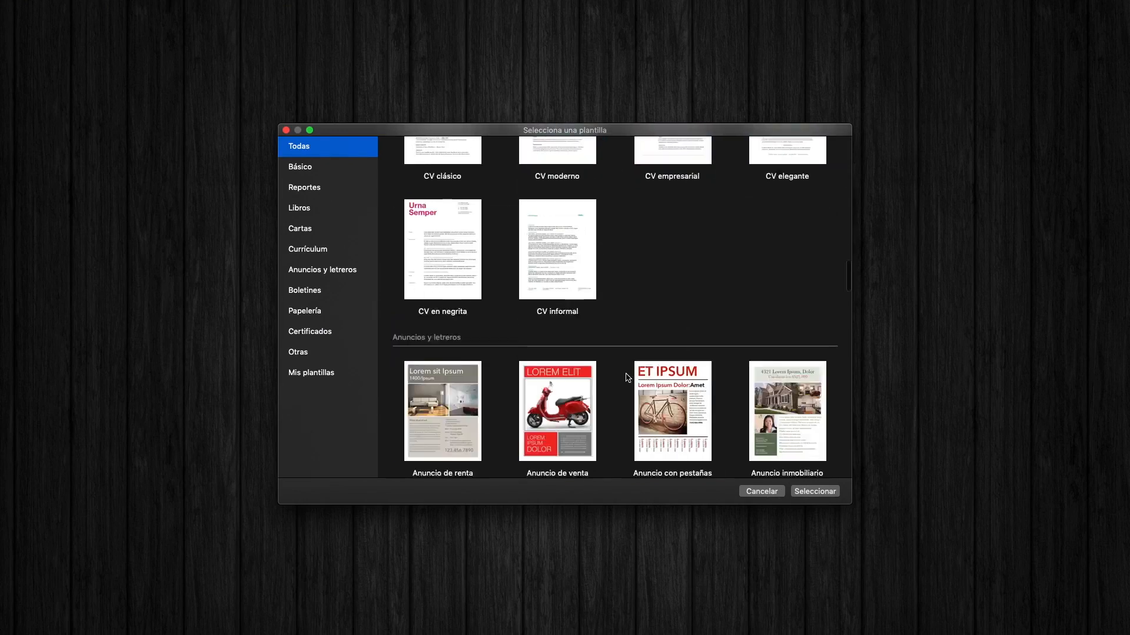
scroll(626, 378, "down", 15)
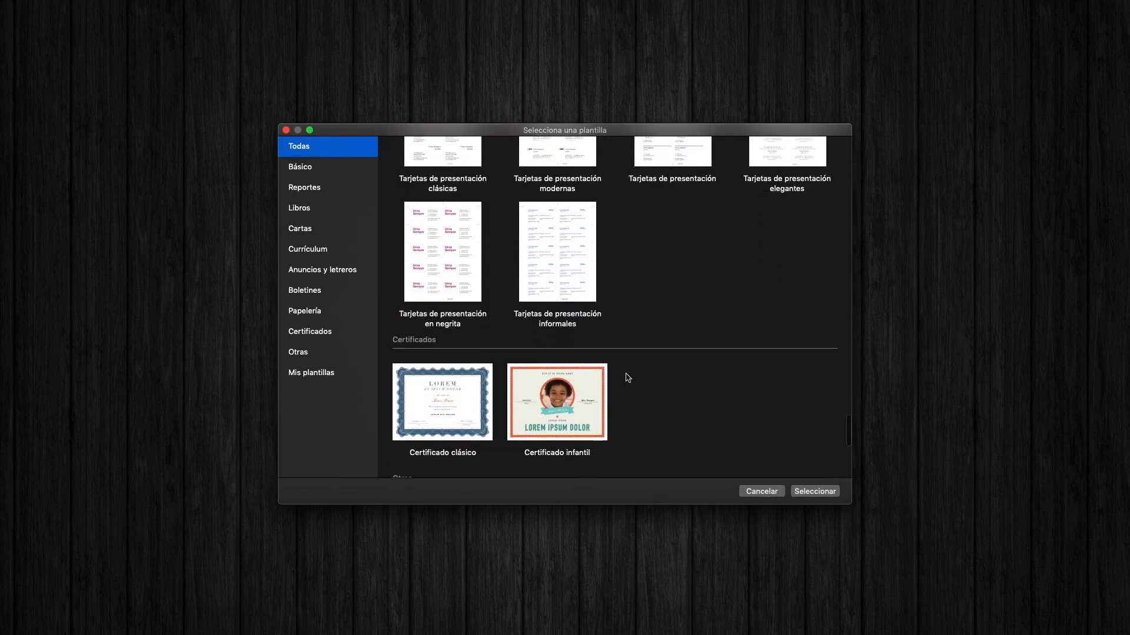
scroll(627, 378, "down", 8)
scroll(626, 378, "down", 3)
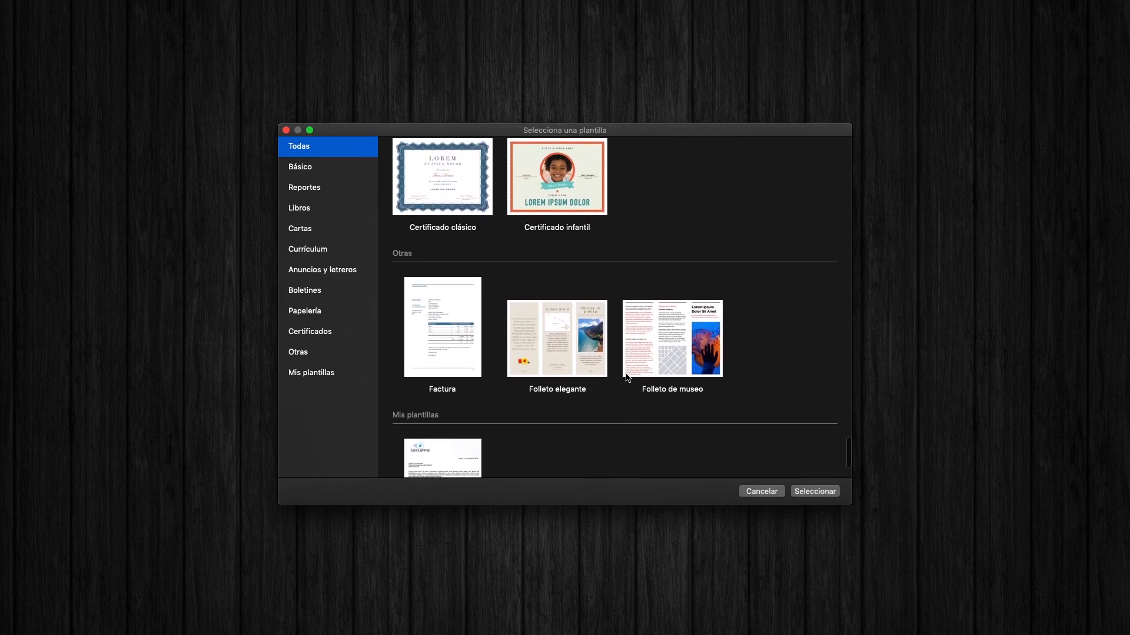